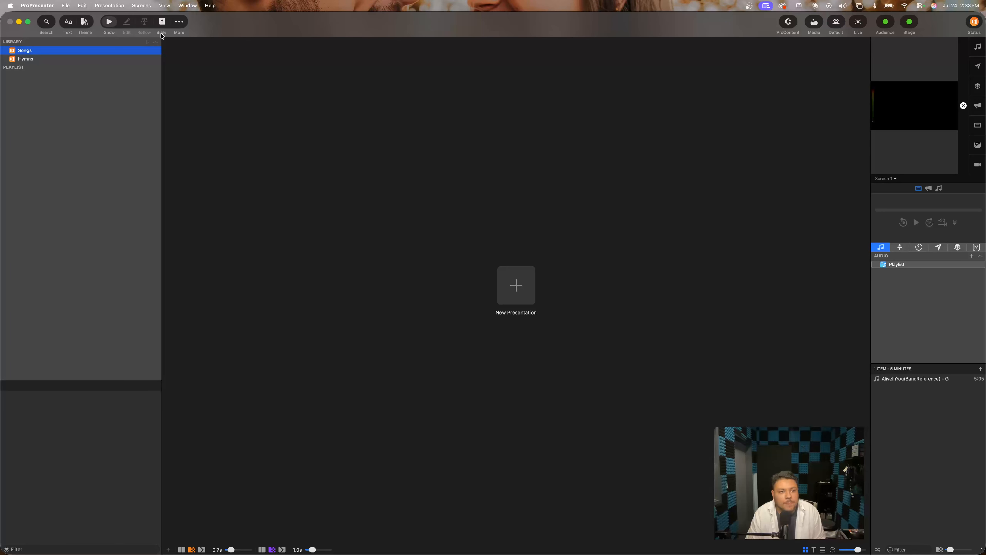
Step: Open the Bible module and check its purchased Bibles, ending on the list of free ones
{"action": "left_click", "coordinate": [162, 23]}
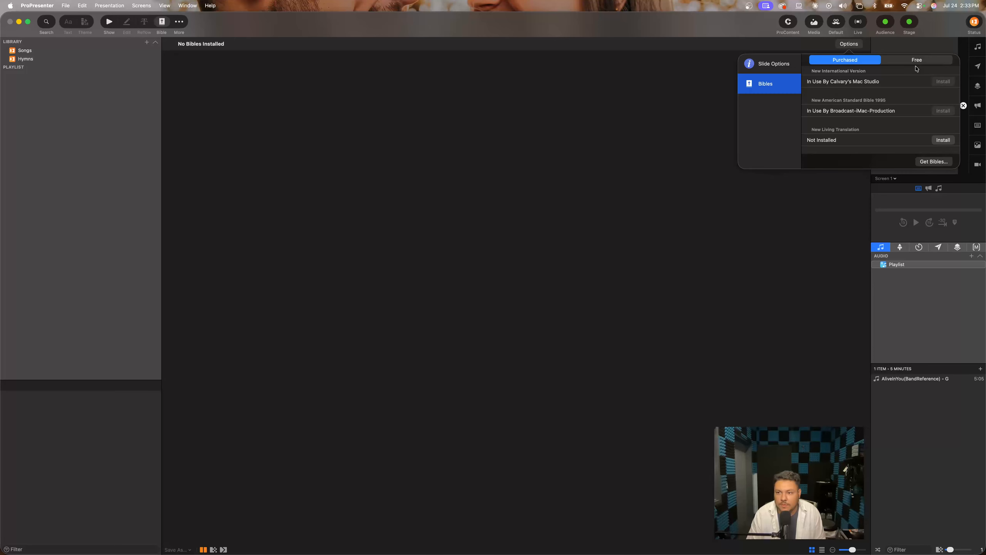
{"action": "scroll", "coordinate": [912, 111], "scroll_direction": "down", "scroll_amount": 3}
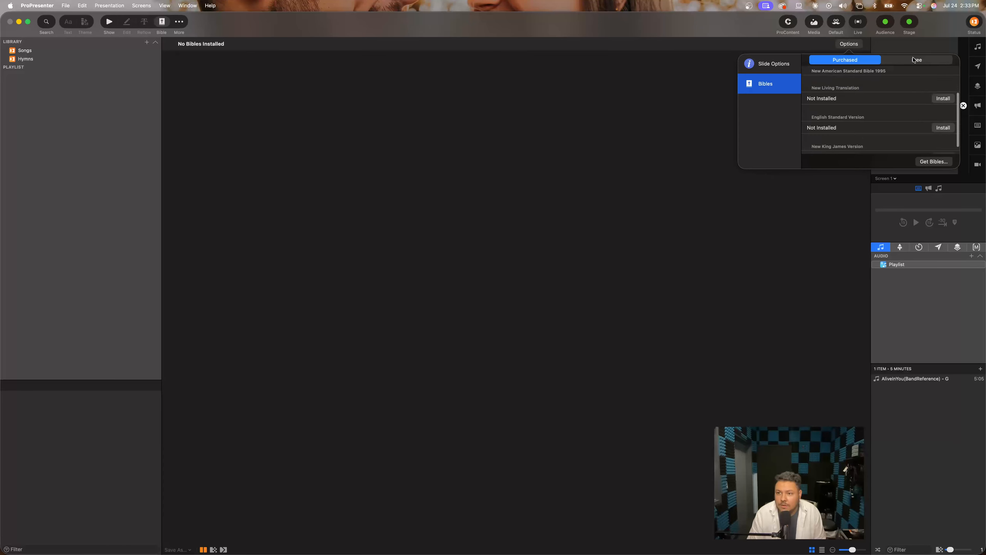
{"action": "left_click", "coordinate": [905, 62]}
{"action": "left_click", "coordinate": [856, 60]}
{"action": "left_click", "coordinate": [916, 60]}
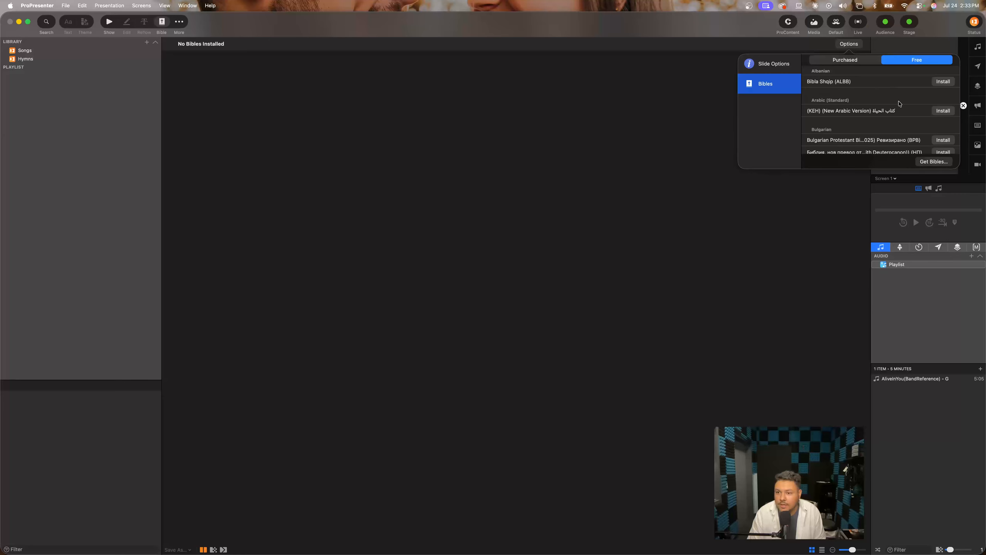
Step: Install the 21st Century King James Version (KJ21) and the American Standard Version (ASV) from the free English Bibles
{"action": "scroll", "coordinate": [897, 101], "scroll_direction": "down", "scroll_amount": 5}
{"action": "scroll", "coordinate": [901, 113], "scroll_direction": "down", "scroll_amount": 6}
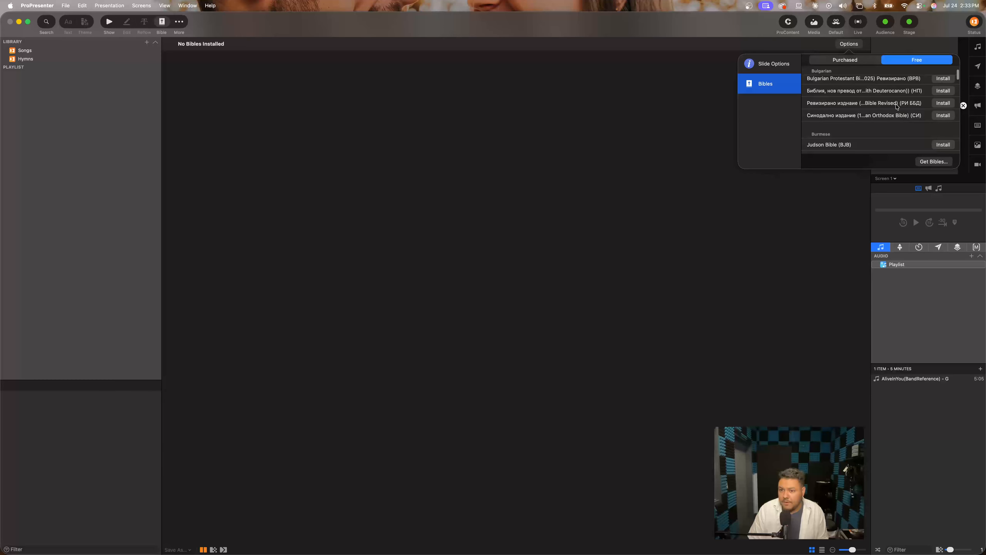
{"action": "scroll", "coordinate": [897, 106], "scroll_direction": "down", "scroll_amount": 6}
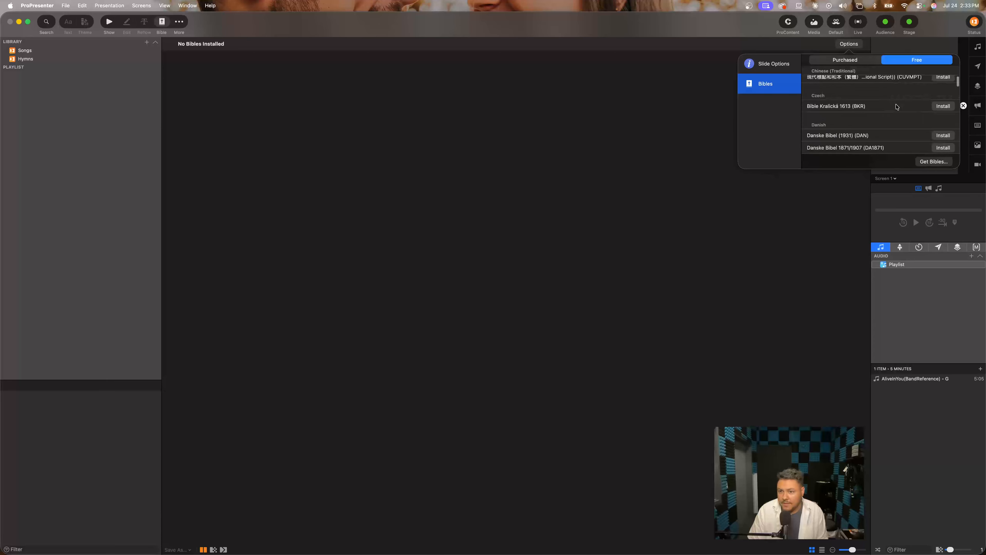
{"action": "scroll", "coordinate": [897, 106], "scroll_direction": "down", "scroll_amount": 1}
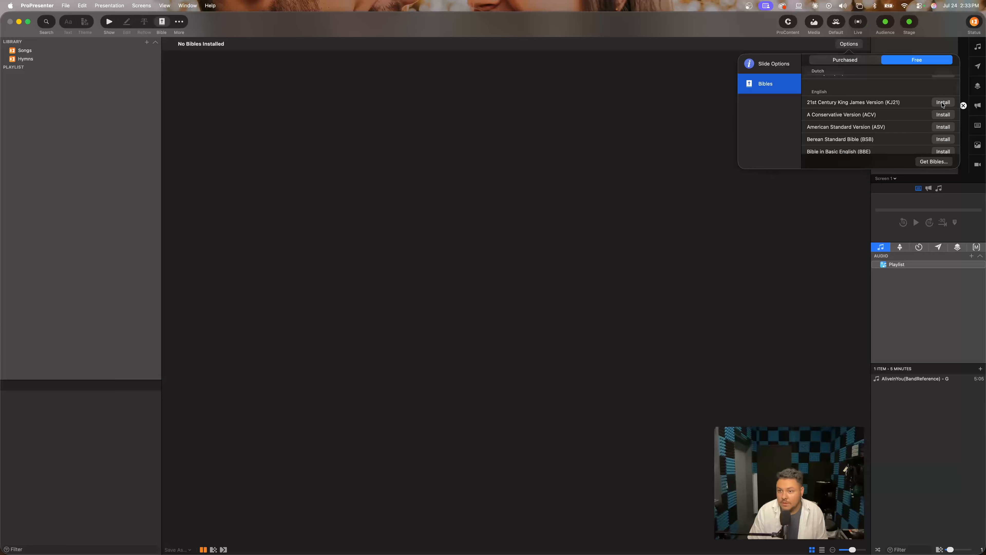
{"action": "scroll", "coordinate": [939, 136], "scroll_direction": "down", "scroll_amount": 1}
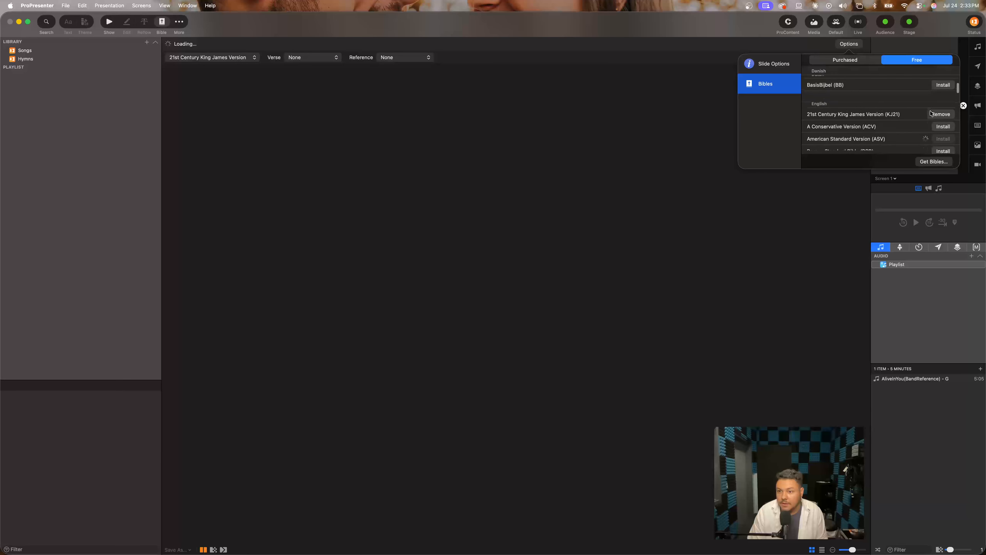
Step: Look through the remaining free English Bible translations and close the Bible options
{"action": "scroll", "coordinate": [930, 122], "scroll_direction": "down", "scroll_amount": 5}
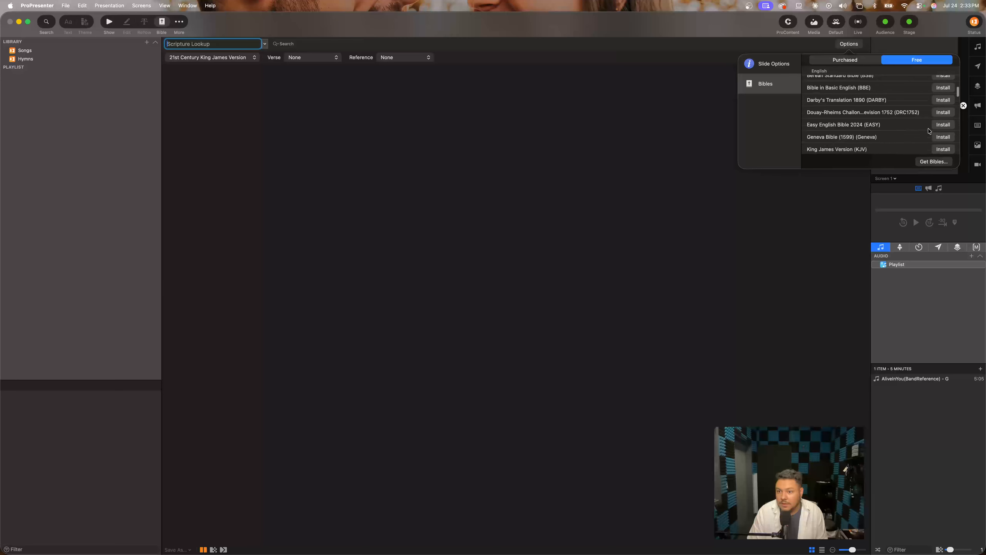
{"action": "scroll", "coordinate": [929, 132], "scroll_direction": "down", "scroll_amount": 2}
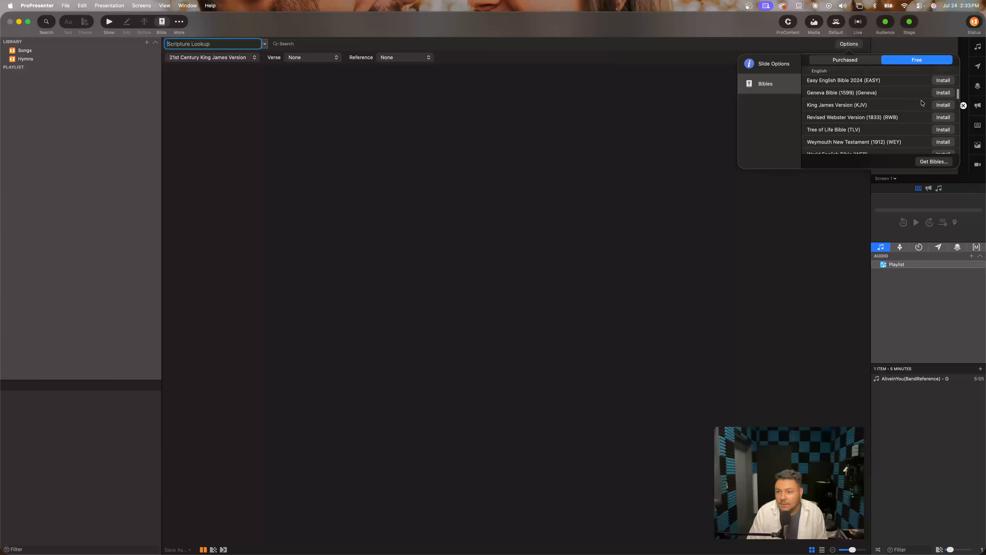
{"action": "scroll", "coordinate": [922, 103], "scroll_direction": "down", "scroll_amount": 4}
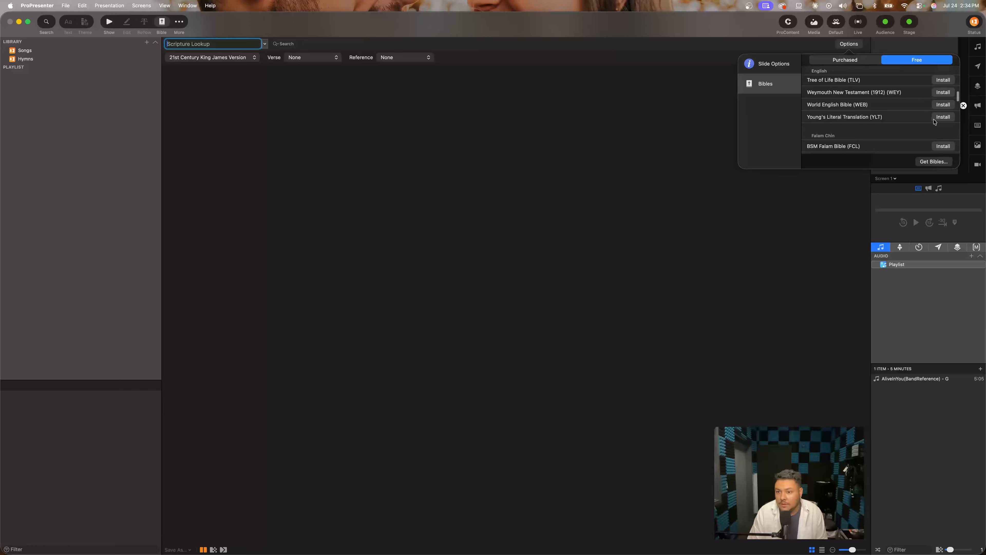
{"action": "scroll", "coordinate": [934, 121], "scroll_direction": "up", "scroll_amount": 4}
{"action": "left_click", "coordinate": [661, 167]}
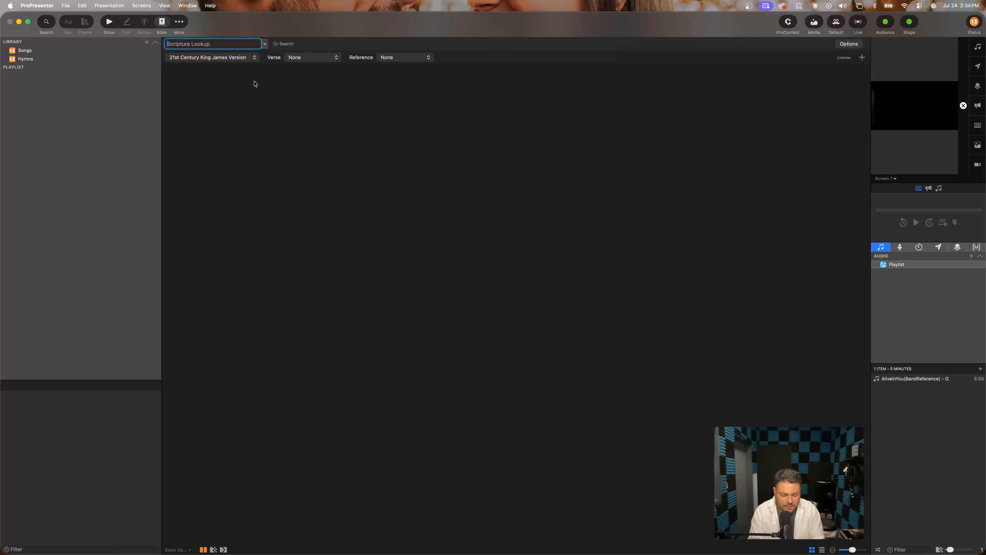
Step: Look up the scripture James 1:2 in the 21st Century King James Version
{"action": "type", "text": "jame "}
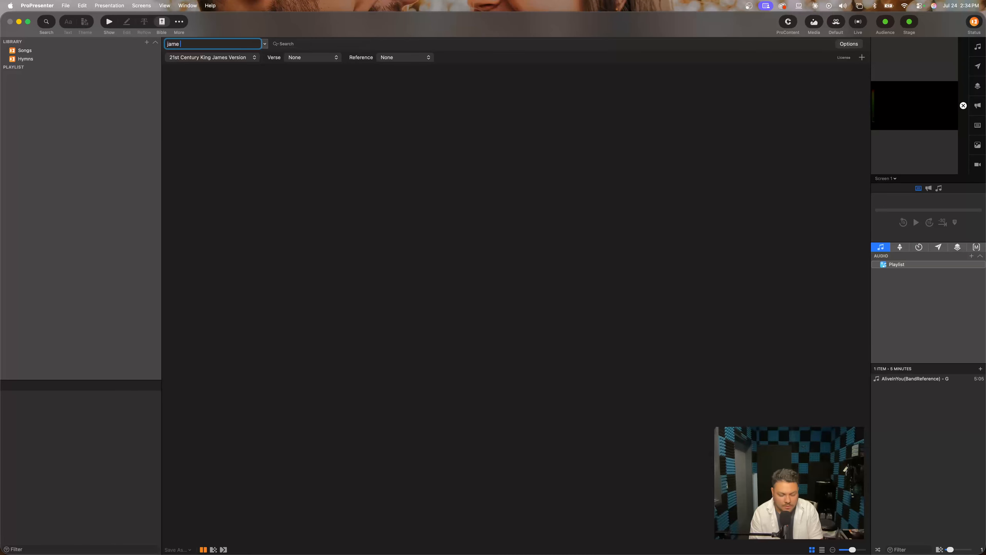
{"action": "type", "text": "s 1:2"}
{"action": "key", "text": "Return"}
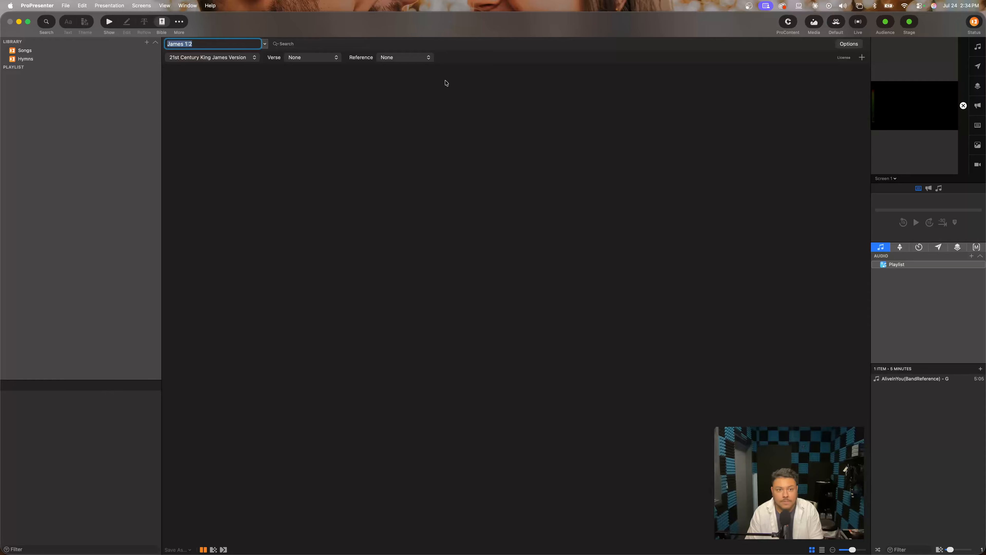
Step: Set the scripture slide's verse theme to Verse and its reference theme to Reference
{"action": "left_click", "coordinate": [320, 59]}
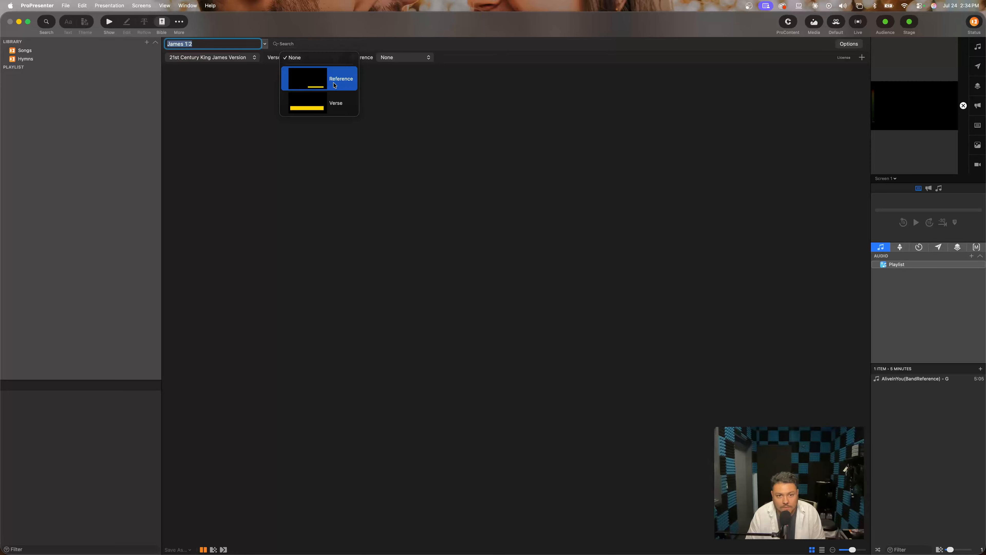
{"action": "left_click", "coordinate": [328, 103]}
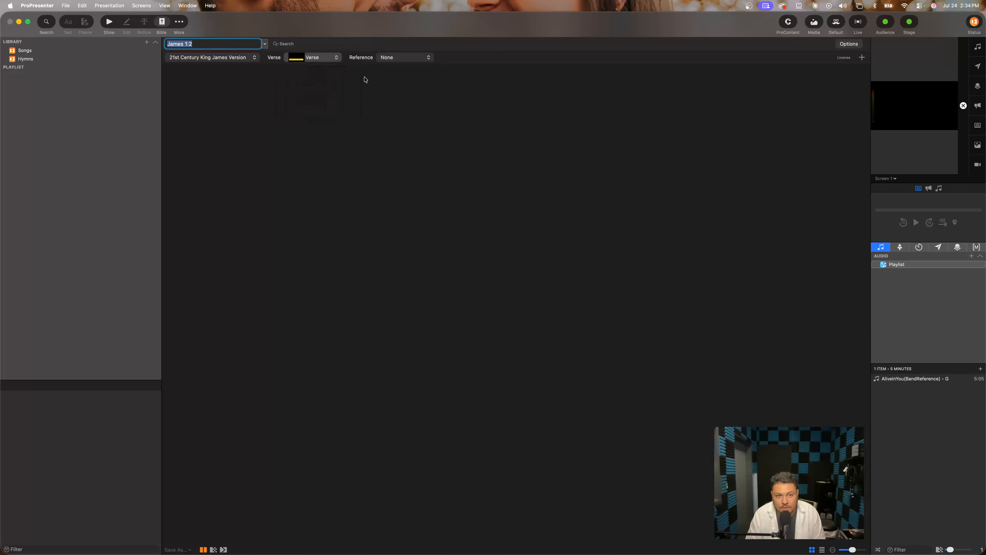
{"action": "left_click", "coordinate": [391, 59]}
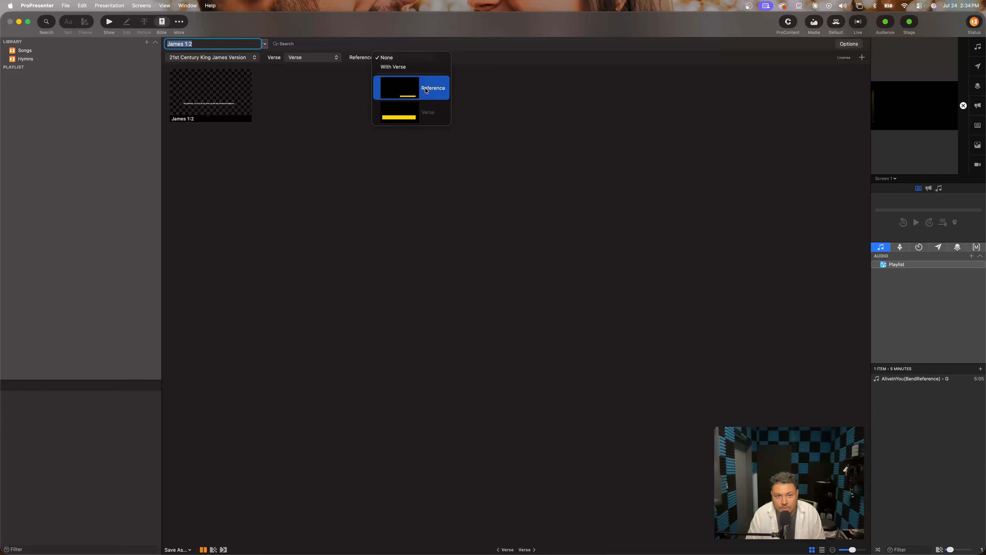
{"action": "left_click", "coordinate": [407, 85]}
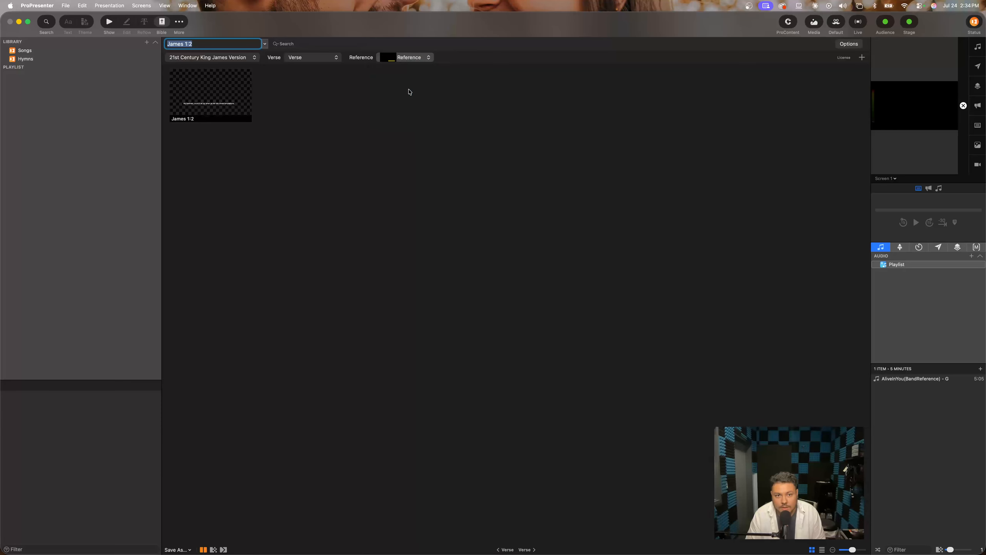
Step: Send the James 1:2 slide to the output and temporarily enlarge the preview to check it
{"action": "left_click", "coordinate": [240, 99]}
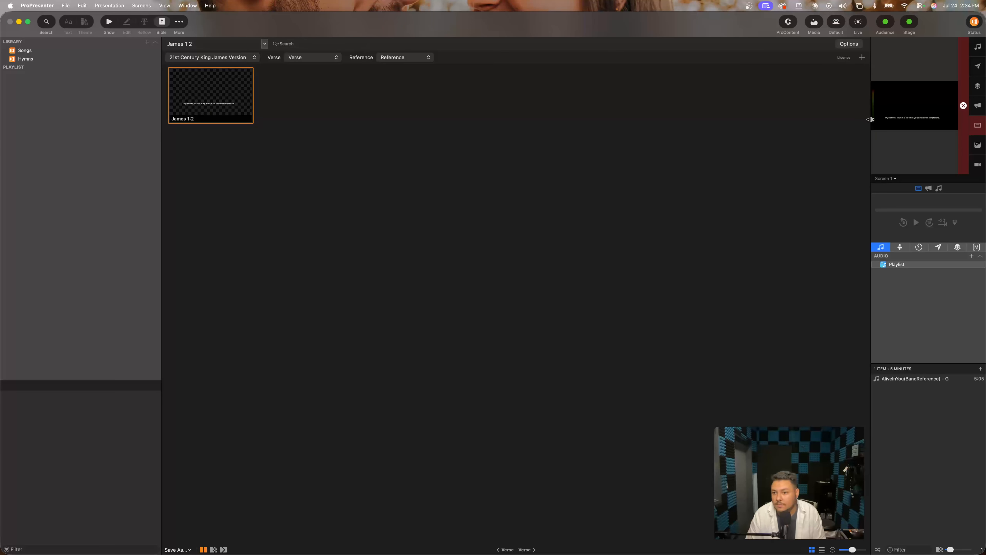
{"action": "left_click_drag", "start_coordinate": [871, 119], "coordinate": [774, 109]}
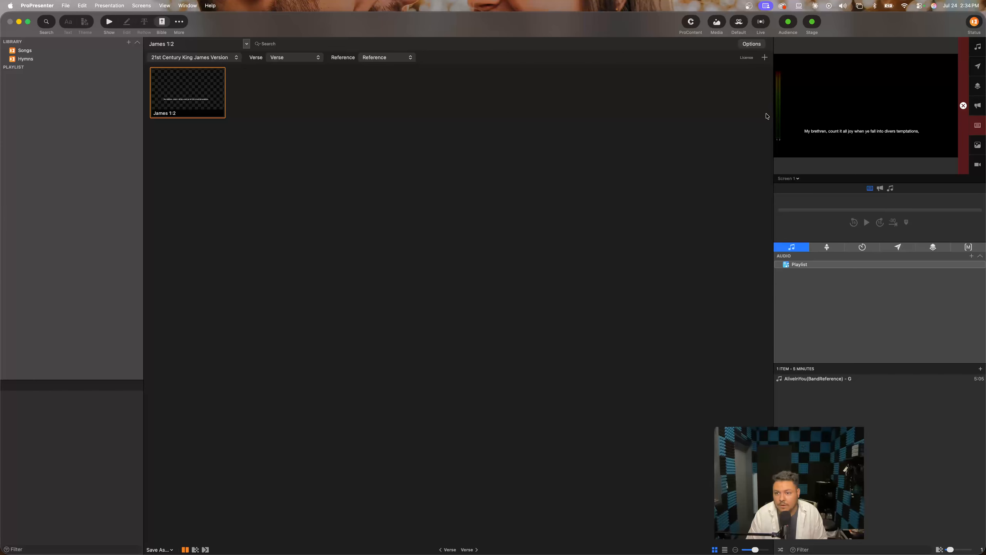
{"action": "left_click_drag", "start_coordinate": [772, 115], "coordinate": [852, 116]}
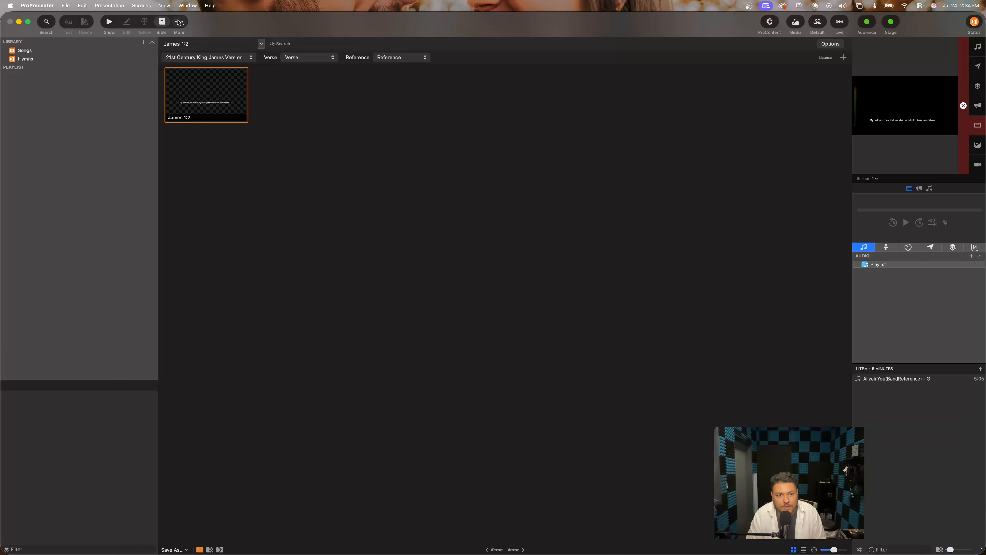
Step: Open ProContent, enlarge the media area and browse the cinematic, countdown and still collections under Free
{"action": "left_click", "coordinate": [768, 22]}
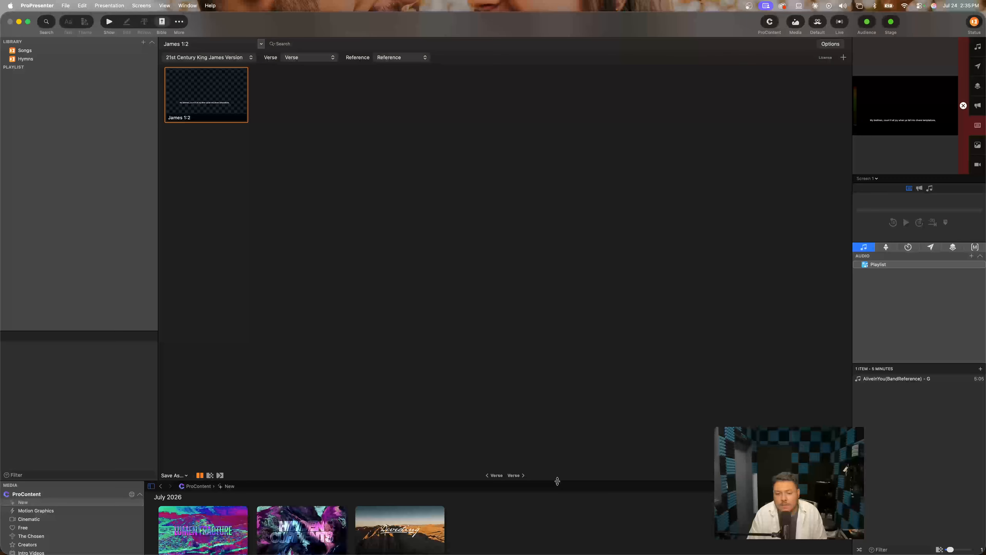
{"action": "left_click_drag", "start_coordinate": [557, 481], "coordinate": [551, 334]}
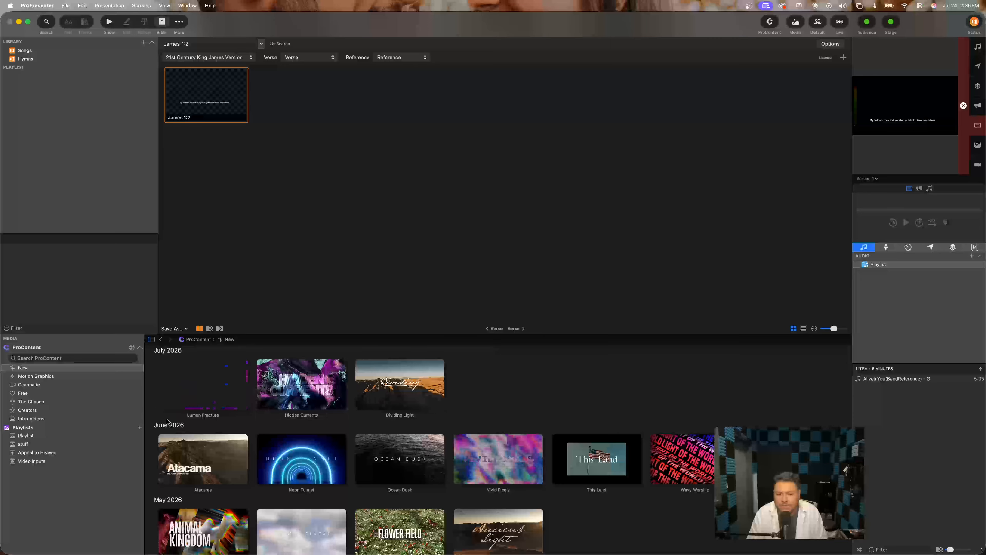
{"action": "left_click", "coordinate": [24, 392]}
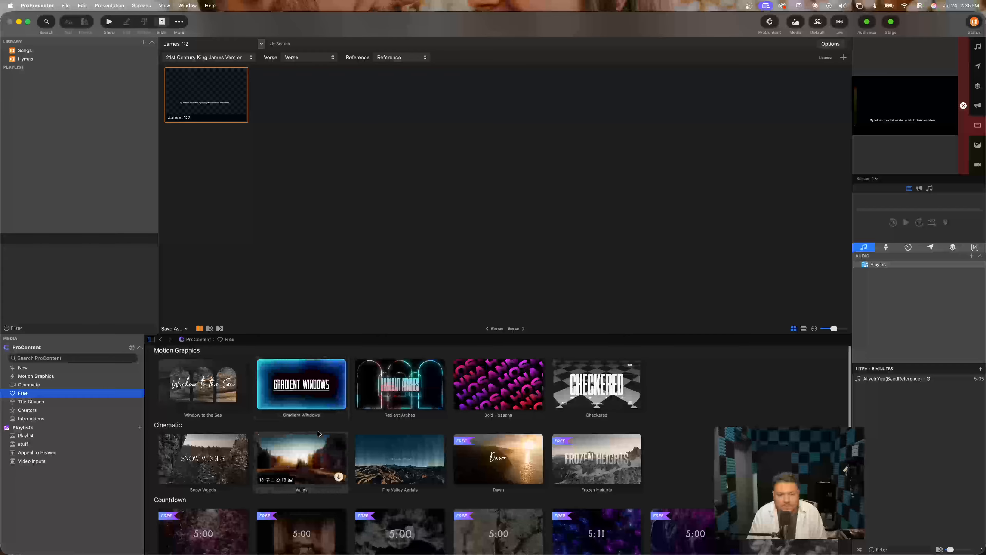
{"action": "scroll", "coordinate": [319, 433], "scroll_direction": "down", "scroll_amount": 3}
{"action": "scroll", "coordinate": [319, 434], "scroll_direction": "down", "scroll_amount": 1}
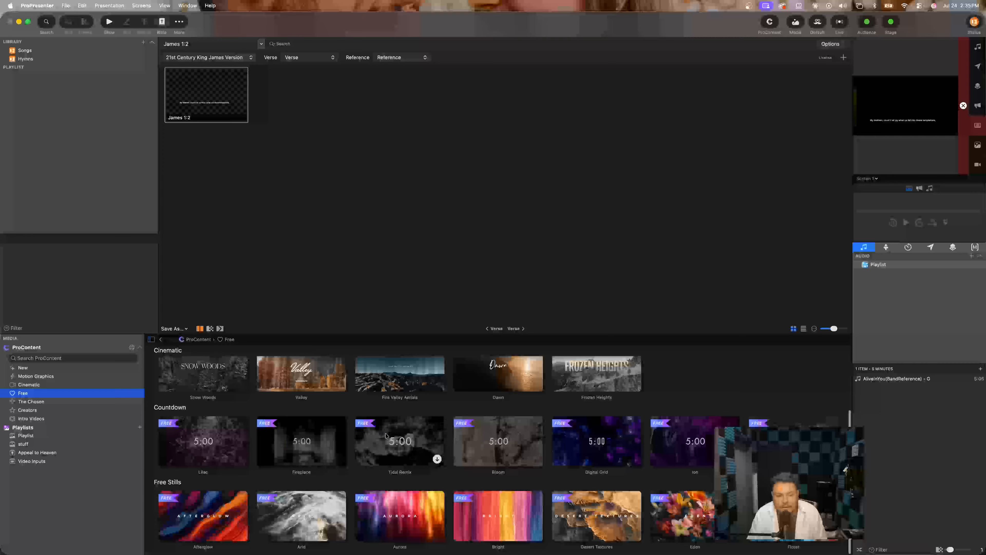
{"action": "scroll", "coordinate": [480, 508], "scroll_direction": "right", "scroll_amount": 10}
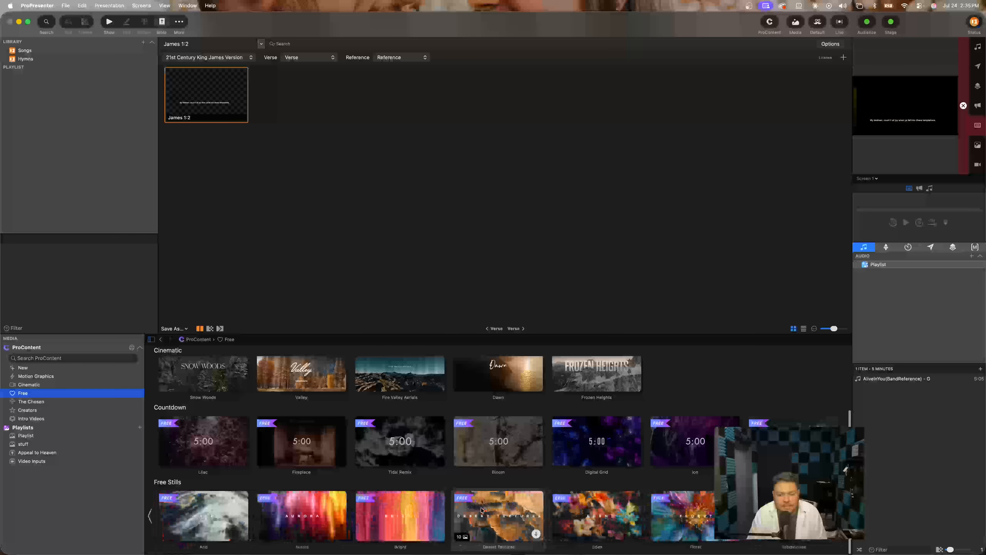
{"action": "scroll", "coordinate": [482, 510], "scroll_direction": "left", "scroll_amount": 5}
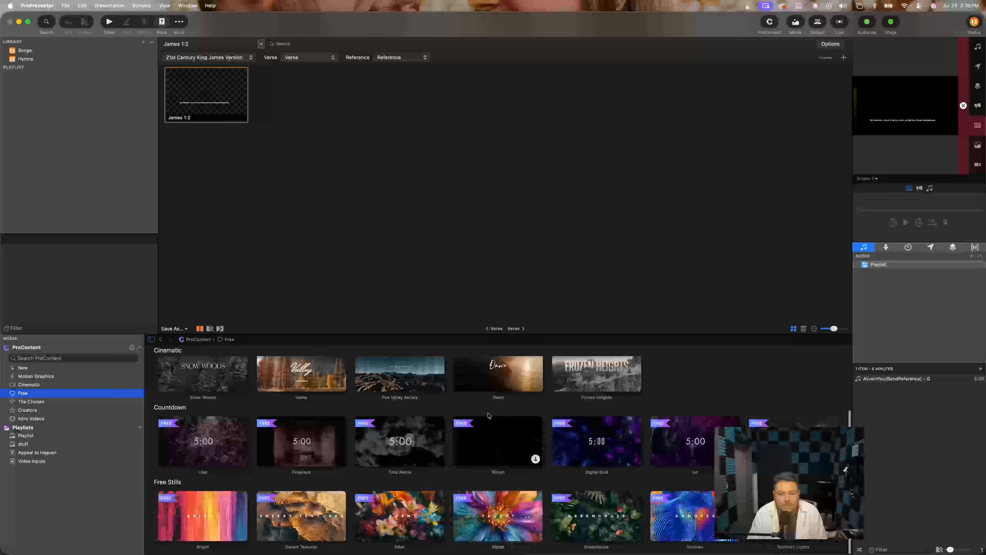
{"action": "scroll", "coordinate": [489, 417], "scroll_direction": "up", "scroll_amount": 1}
{"action": "scroll", "coordinate": [488, 416], "scroll_direction": "left", "scroll_amount": 7}
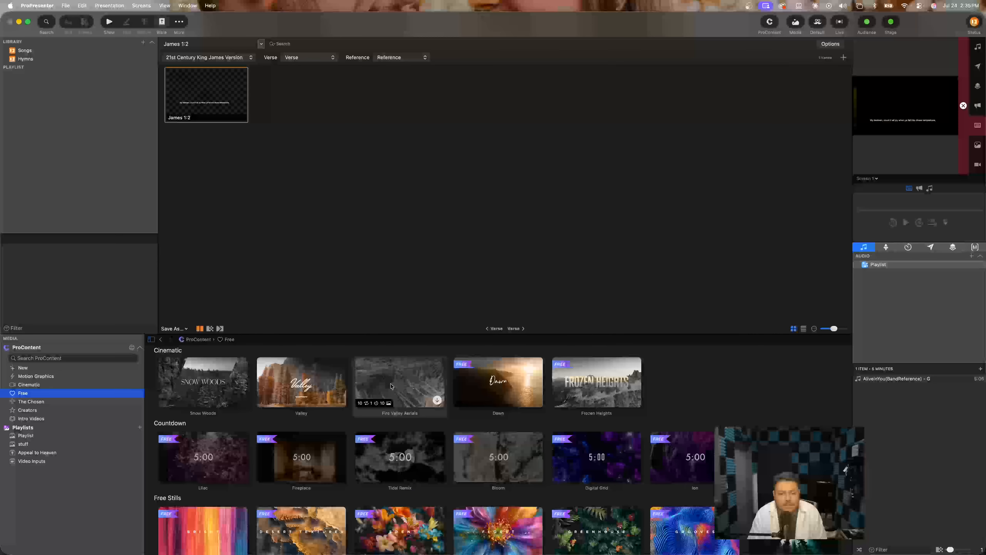
Step: Try to place Fire Valley Aerials on the James 1:2 slide, and view that collection's contents before closing ProContent
{"action": "left_click_drag", "start_coordinate": [403, 384], "coordinate": [248, 89]}
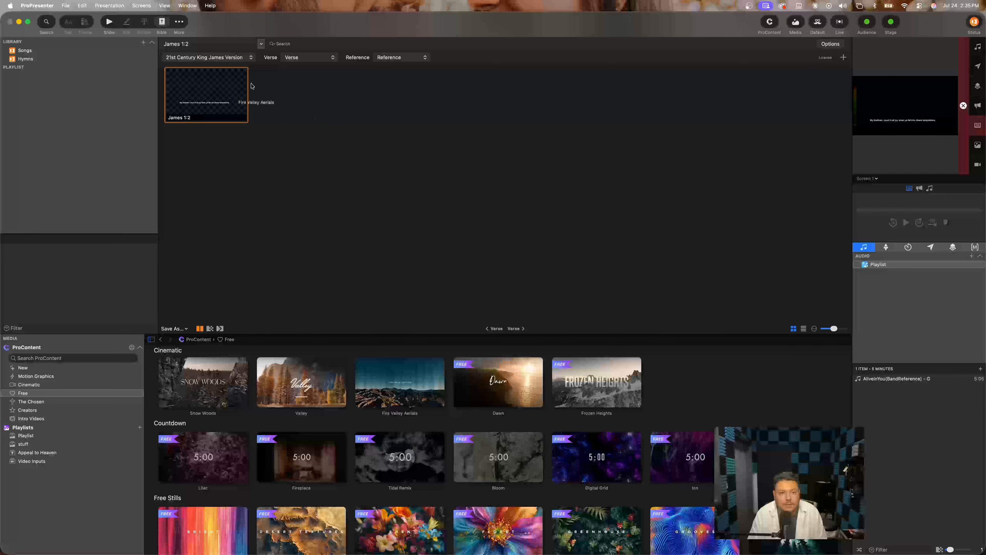
{"action": "left_click", "coordinate": [409, 364]}
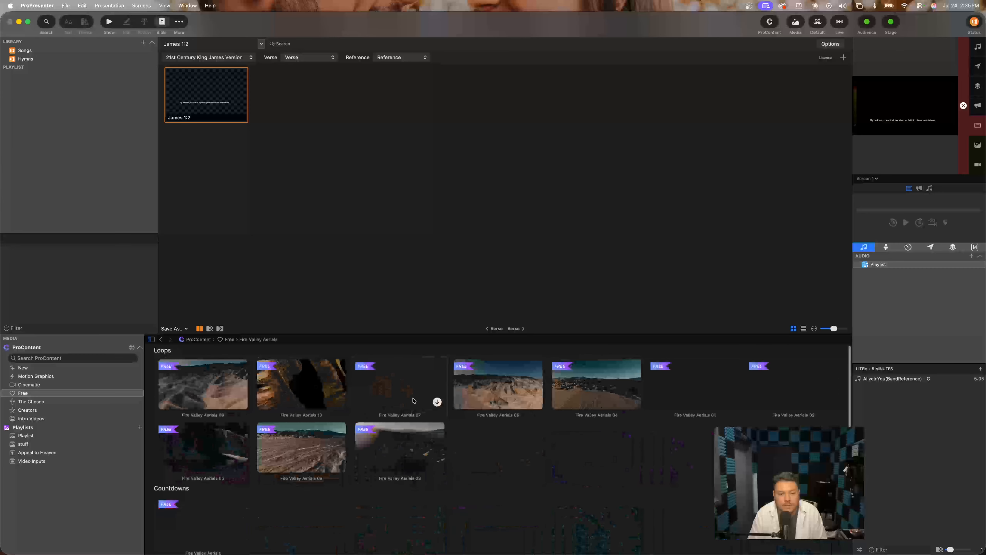
{"action": "left_click", "coordinate": [338, 402]}
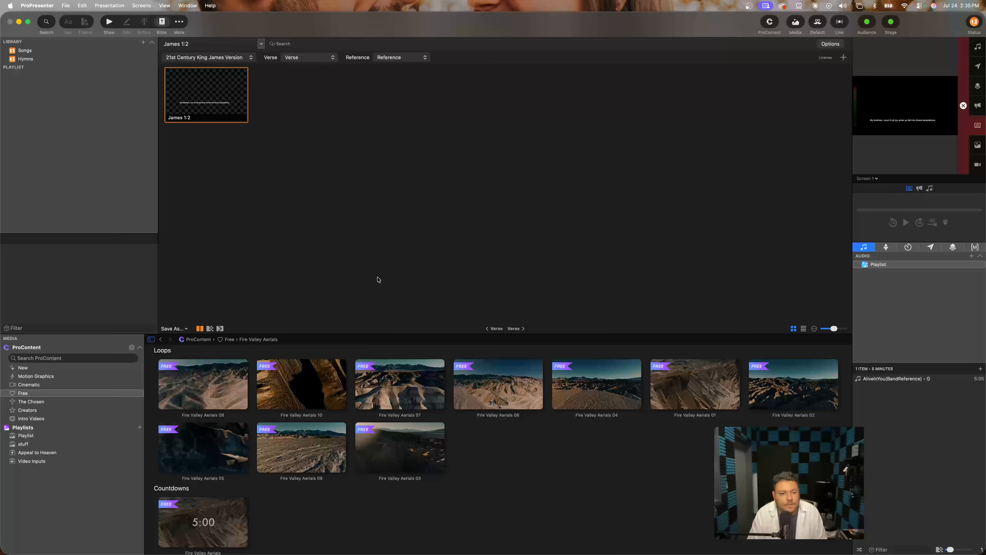
{"action": "left_click", "coordinate": [770, 22]}
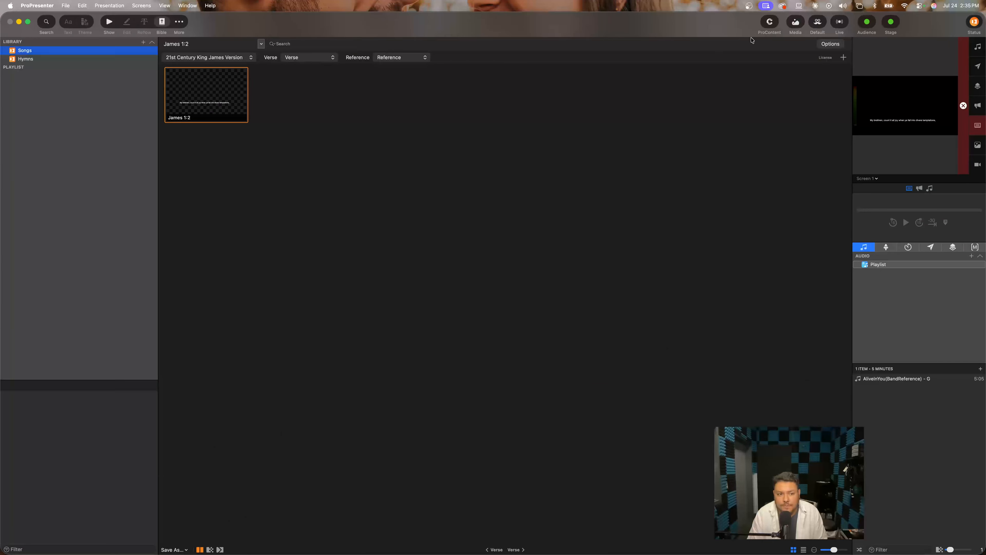
Step: Open the media bin and look through the background videos stored in its Playlist
{"action": "left_click", "coordinate": [795, 23]}
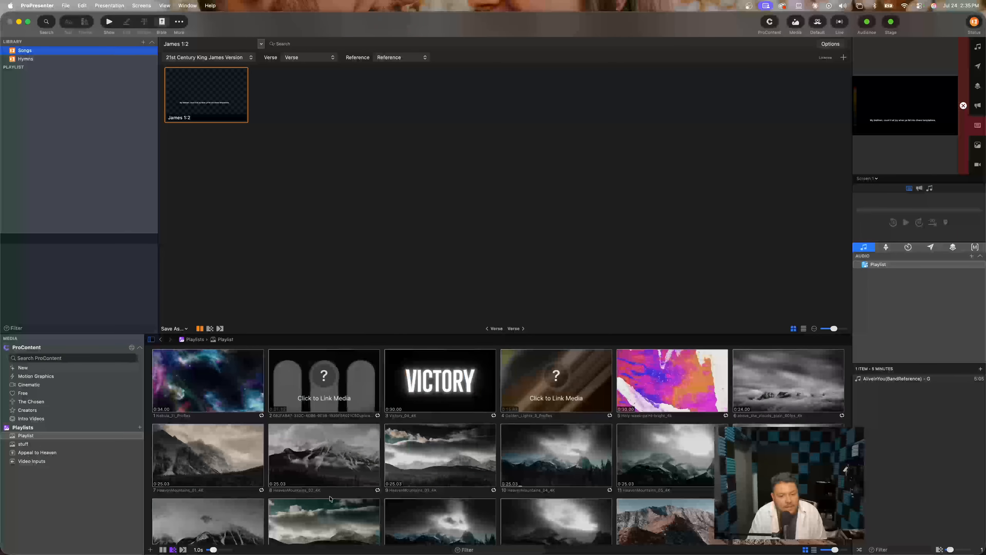
{"action": "scroll", "coordinate": [330, 499], "scroll_direction": "down", "scroll_amount": 1}
{"action": "scroll", "coordinate": [349, 474], "scroll_direction": "up", "scroll_amount": 1}
{"action": "scroll", "coordinate": [380, 452], "scroll_direction": "down", "scroll_amount": 5}
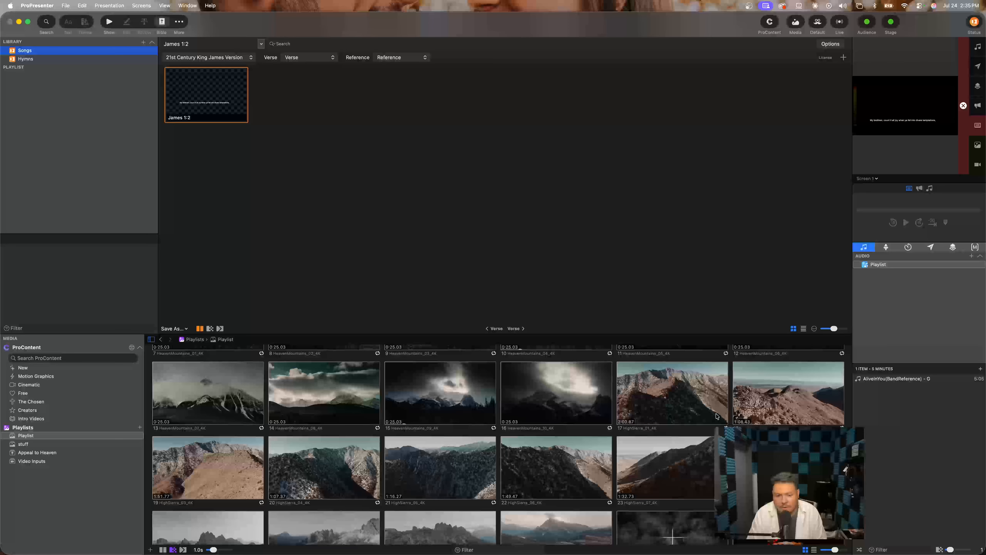
{"action": "scroll", "coordinate": [604, 453], "scroll_direction": "down", "scroll_amount": 10}
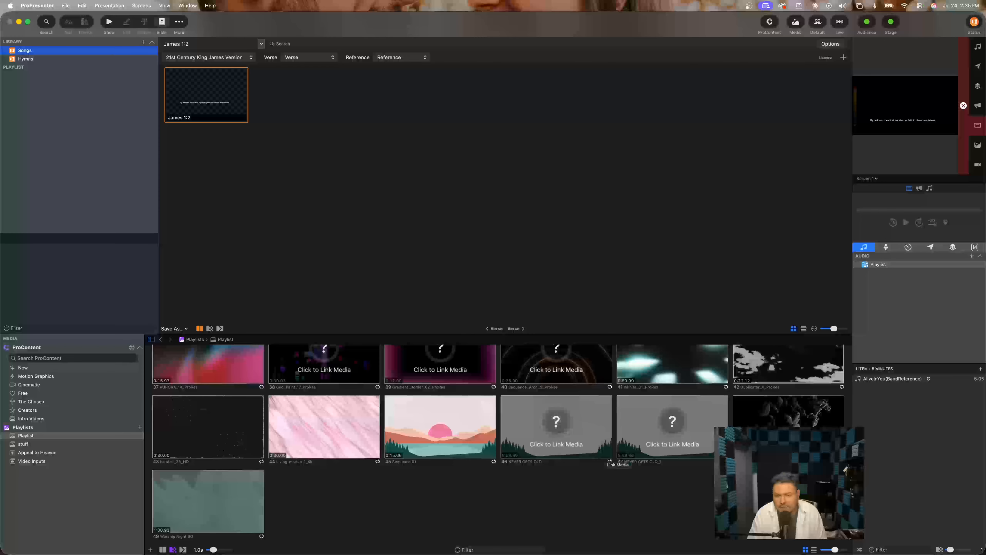
{"action": "scroll", "coordinate": [793, 372], "scroll_direction": "up", "scroll_amount": 15}
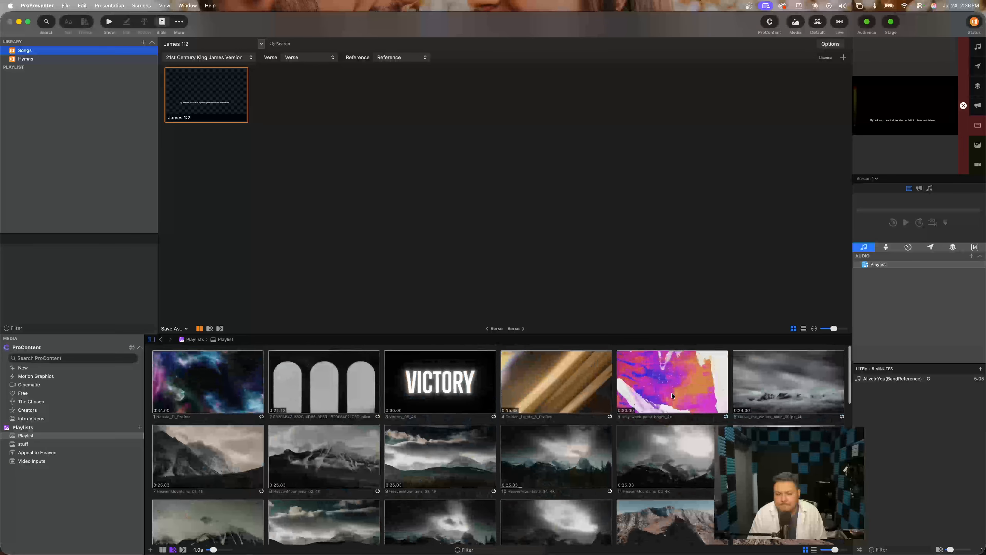
Step: Close the media bin and open the editor for the screen looks
{"action": "left_click", "coordinate": [794, 24]}
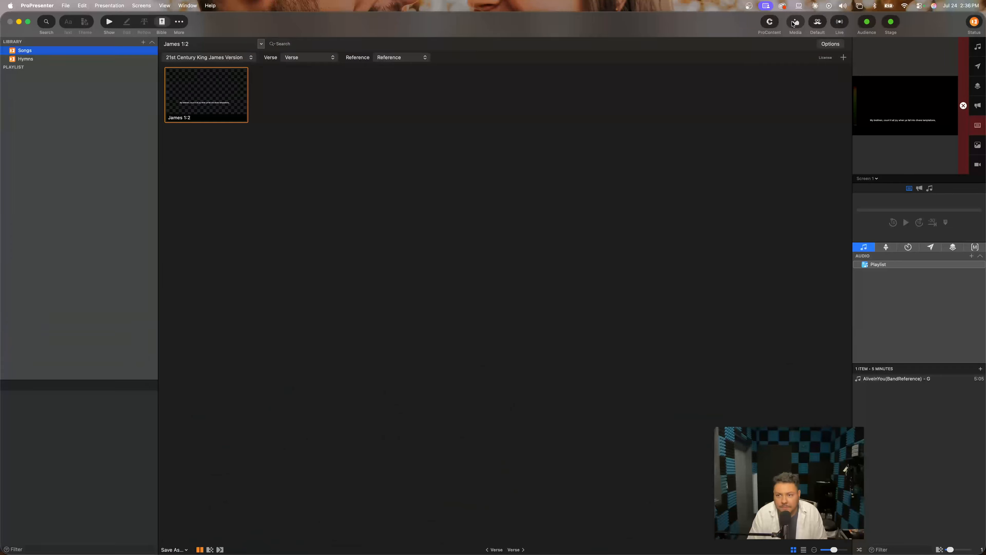
{"action": "left_click", "coordinate": [825, 24]}
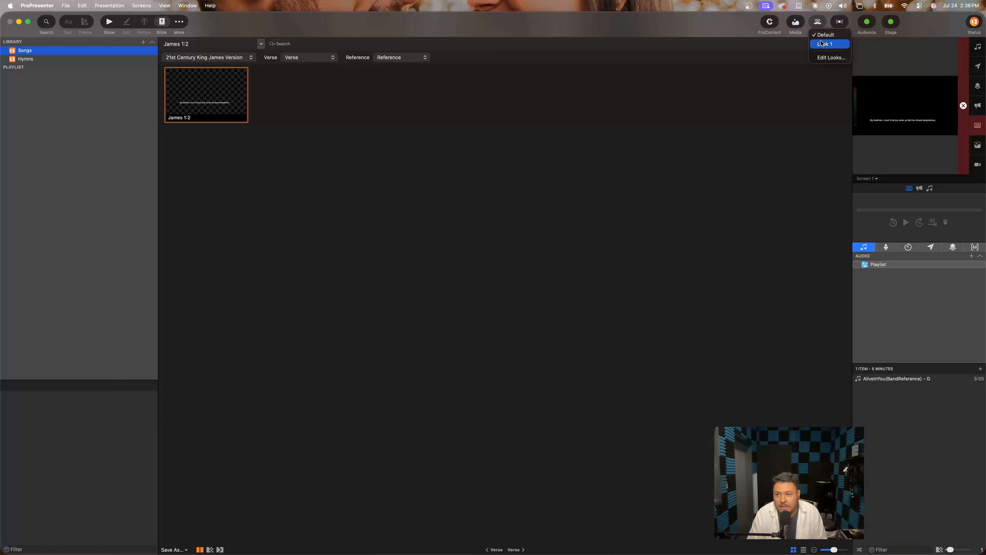
{"action": "left_click", "coordinate": [831, 58]}
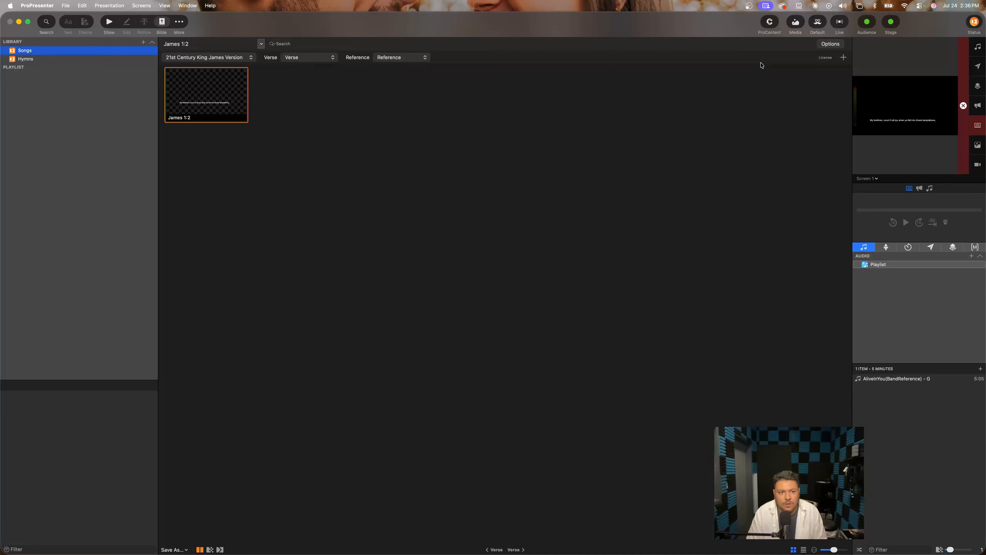
Step: Return to the Show view and toggle the audience and stage outputs off and back on
{"action": "left_click", "coordinate": [109, 22]}
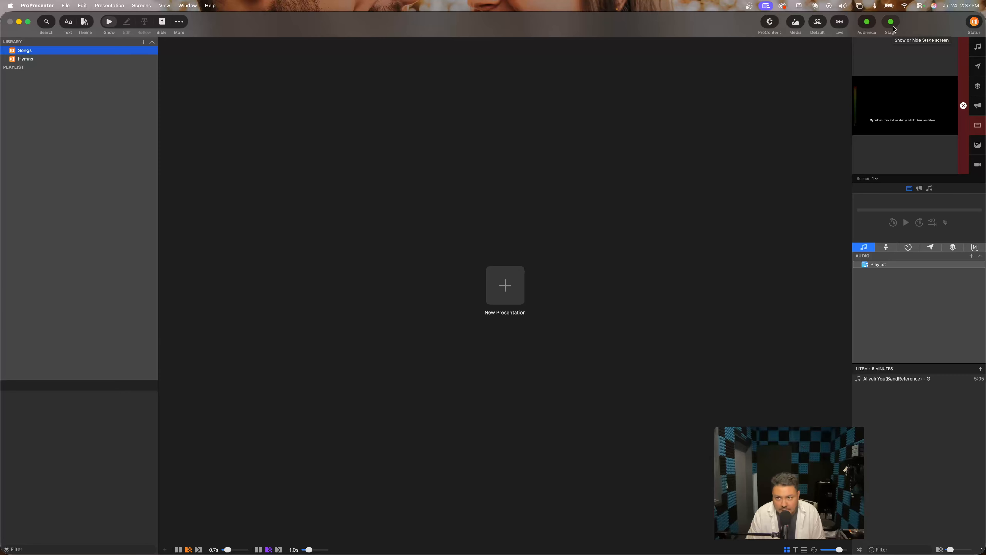
{"action": "left_click", "coordinate": [869, 24]}
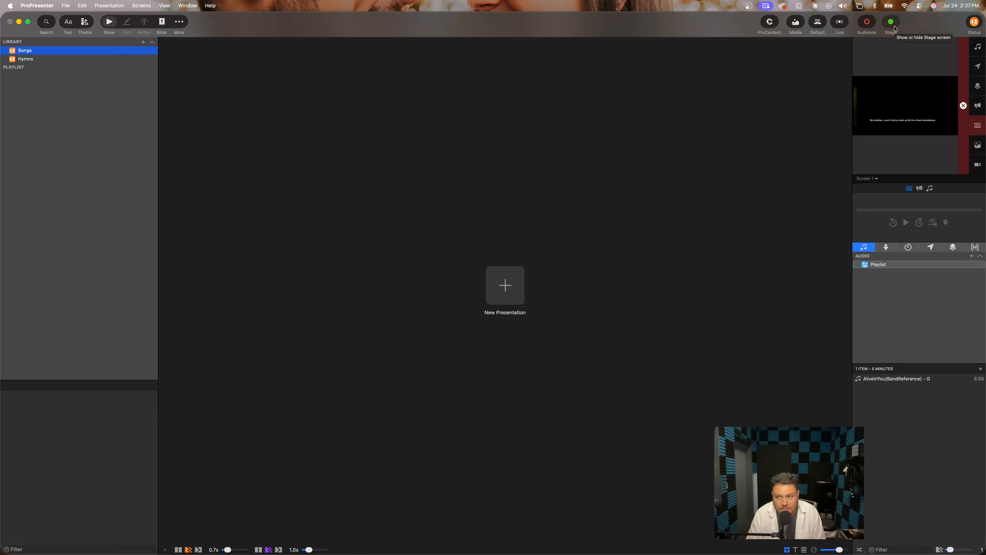
{"action": "left_click", "coordinate": [894, 28]}
{"action": "left_click", "coordinate": [893, 27]}
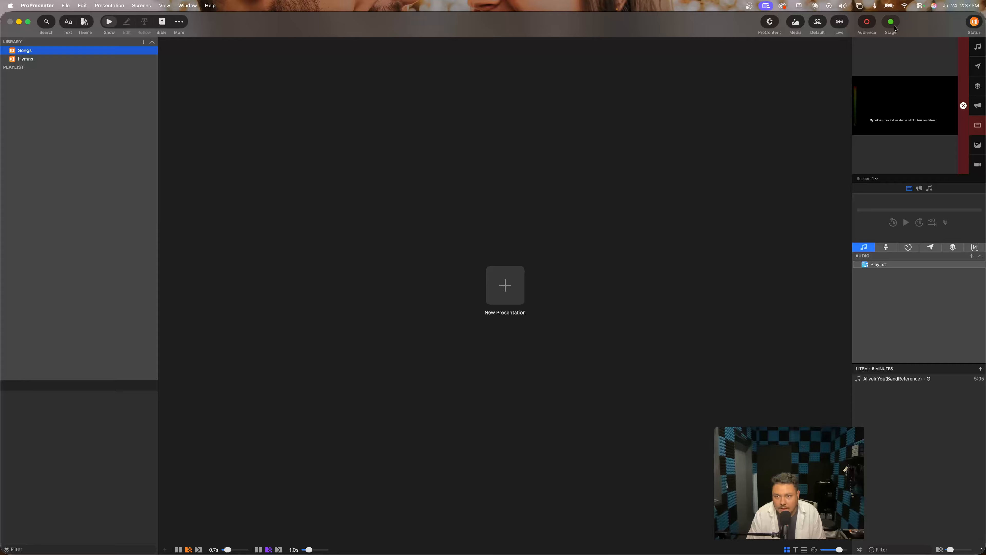
{"action": "left_click", "coordinate": [867, 22]}
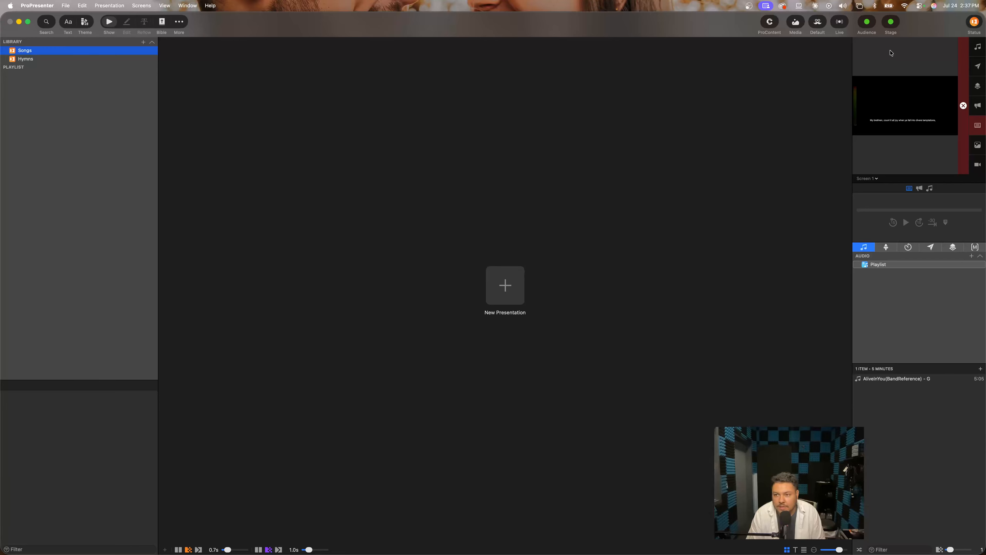
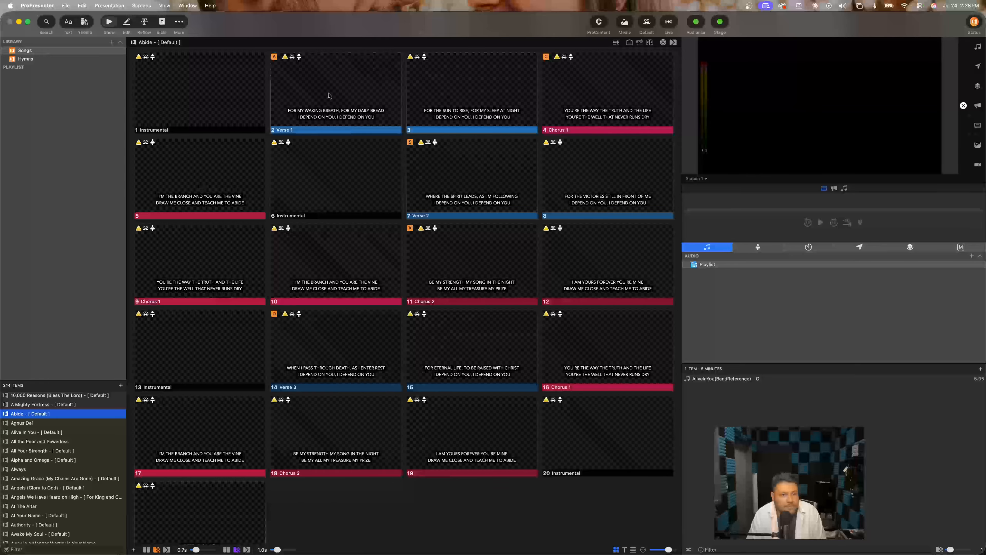
Step: Send the Verse 1 slide of Abide to the output and switch the preview to Stage Screen 1
{"action": "left_click", "coordinate": [340, 92]}
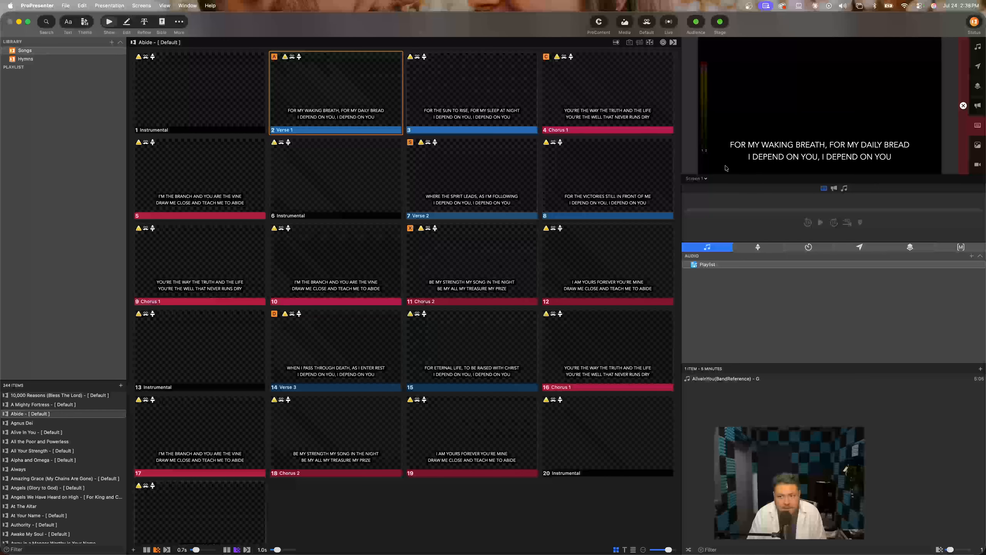
{"action": "left_click", "coordinate": [703, 179]}
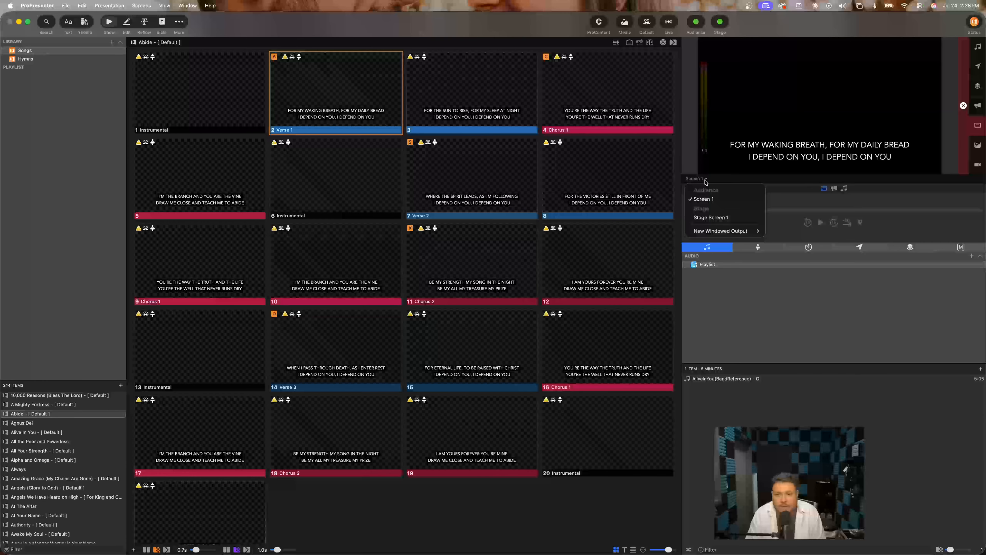
{"action": "left_click", "coordinate": [719, 219]}
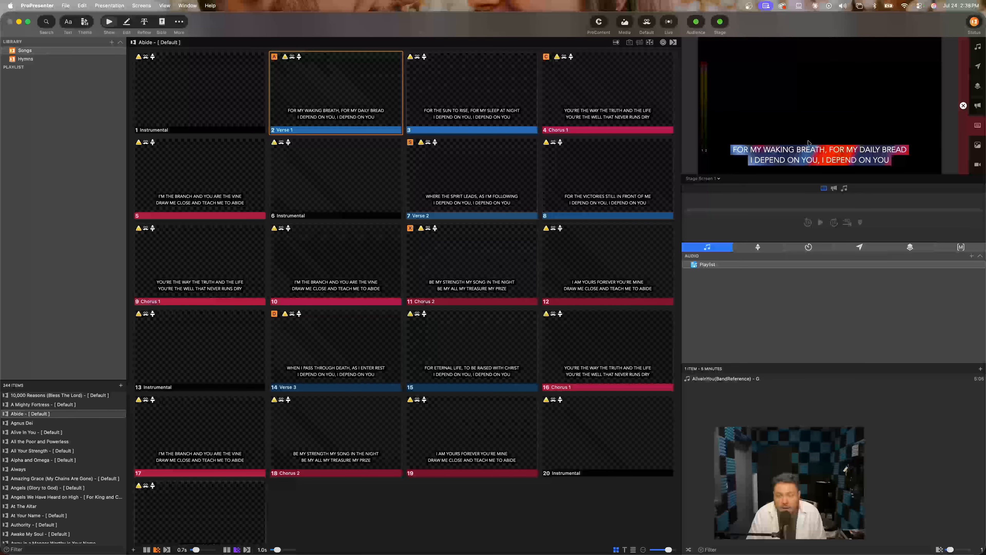
Step: Clear the live slide and set the preview back to Screen 1
{"action": "left_click", "coordinate": [977, 128]}
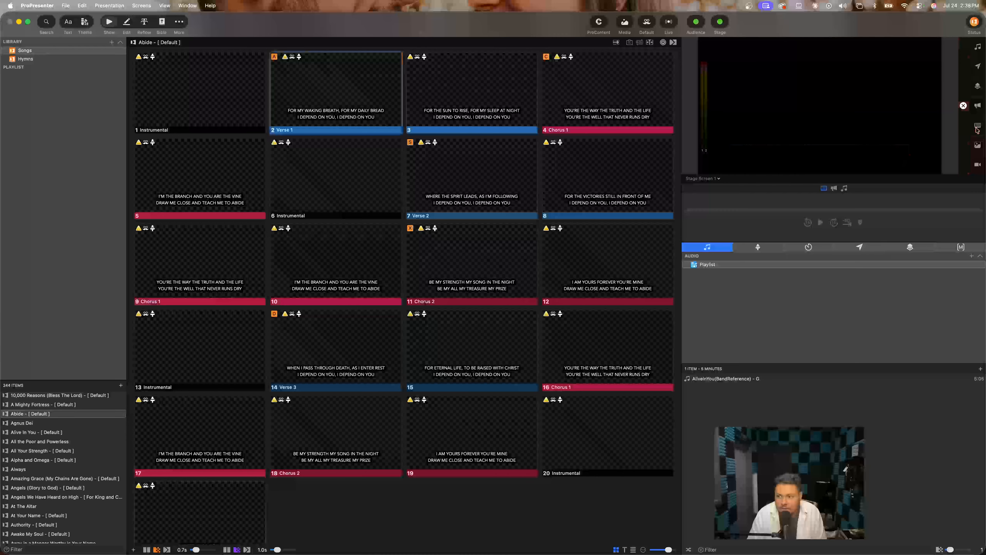
{"action": "left_click", "coordinate": [709, 179]}
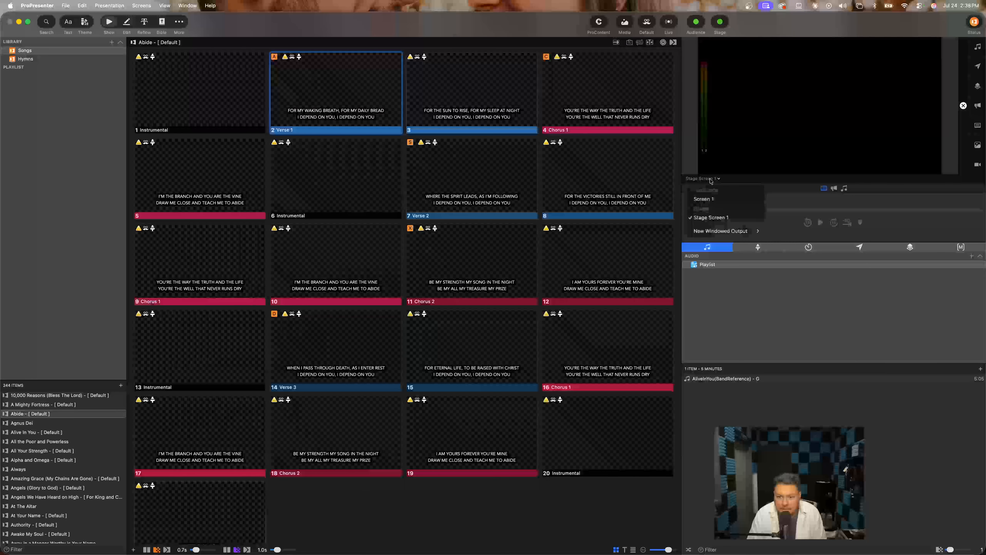
{"action": "left_click", "coordinate": [705, 199]}
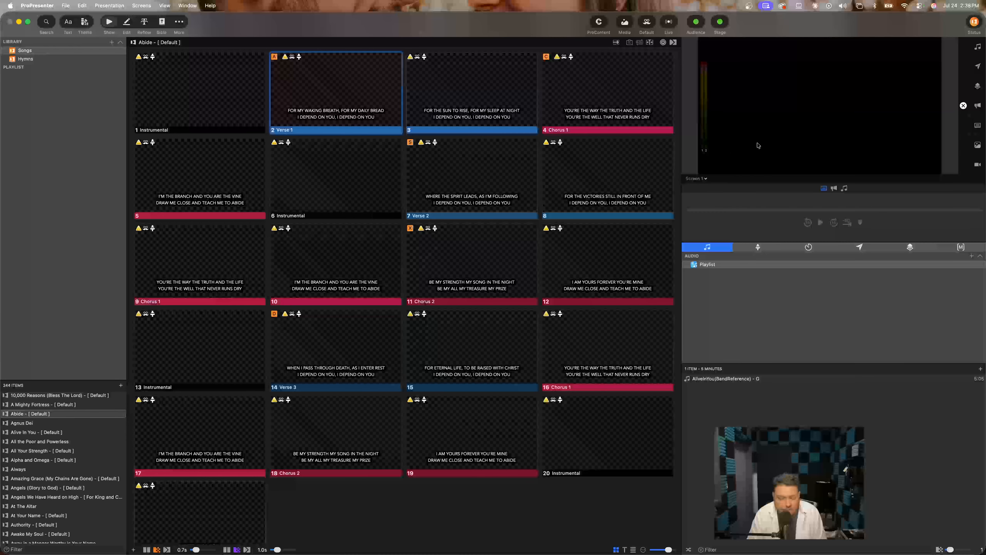
Step: Send Abide's Verse 1 slide live again and open a new windowed output for Stage Screen 1
{"action": "left_click", "coordinate": [703, 179]}
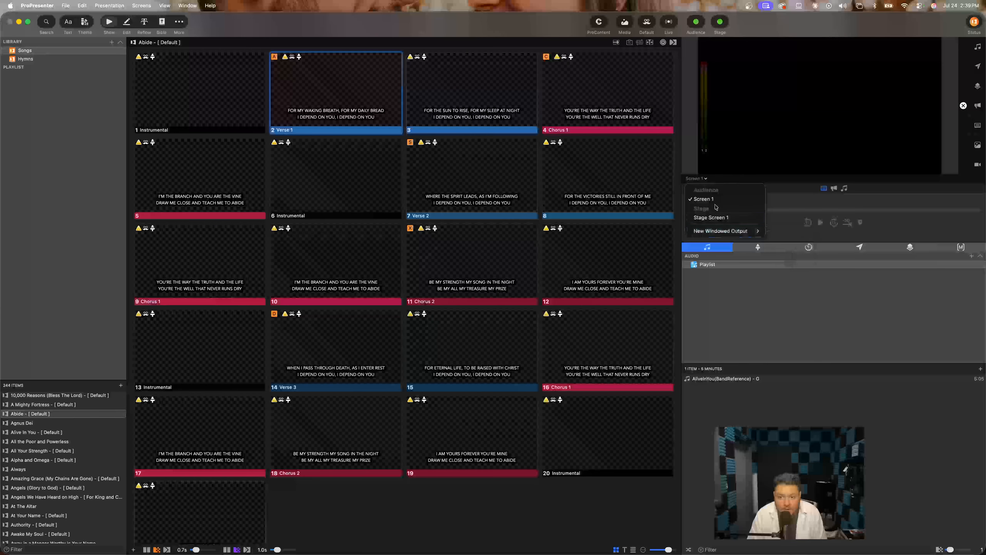
{"action": "mouse_move", "coordinate": [734, 232]}
{"action": "left_click", "coordinate": [402, 72]}
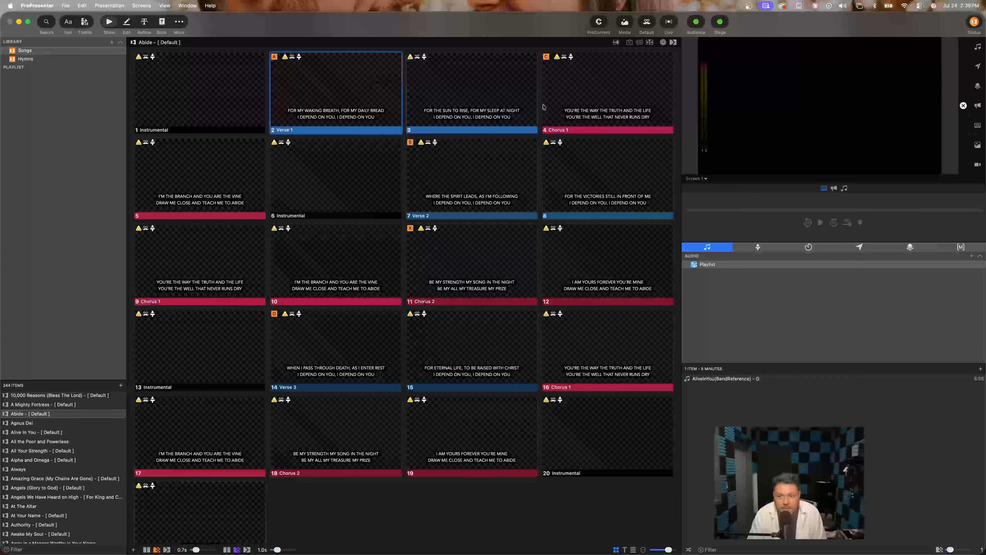
{"action": "left_click", "coordinate": [379, 104]}
{"action": "left_click", "coordinate": [703, 178]}
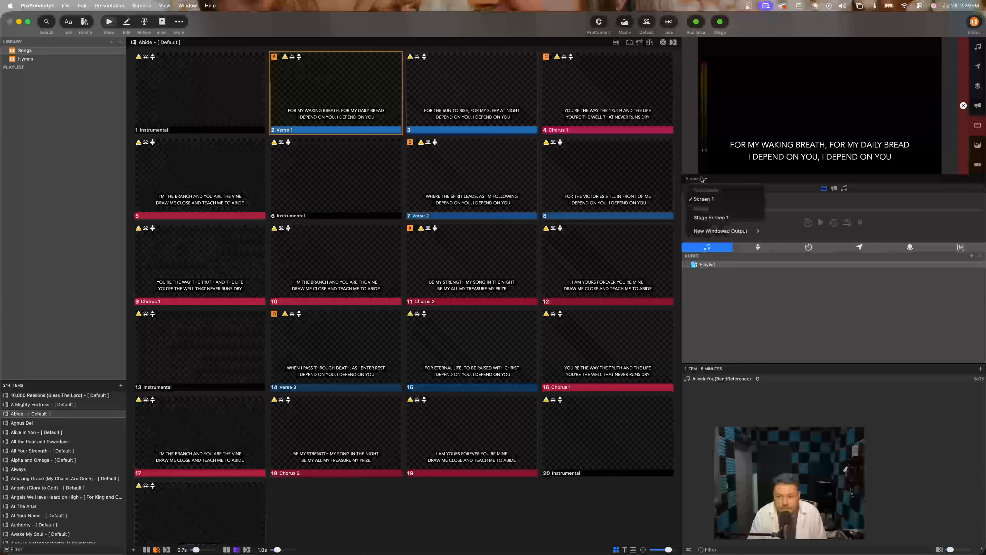
{"action": "mouse_move", "coordinate": [739, 233]}
{"action": "left_click", "coordinate": [787, 259]}
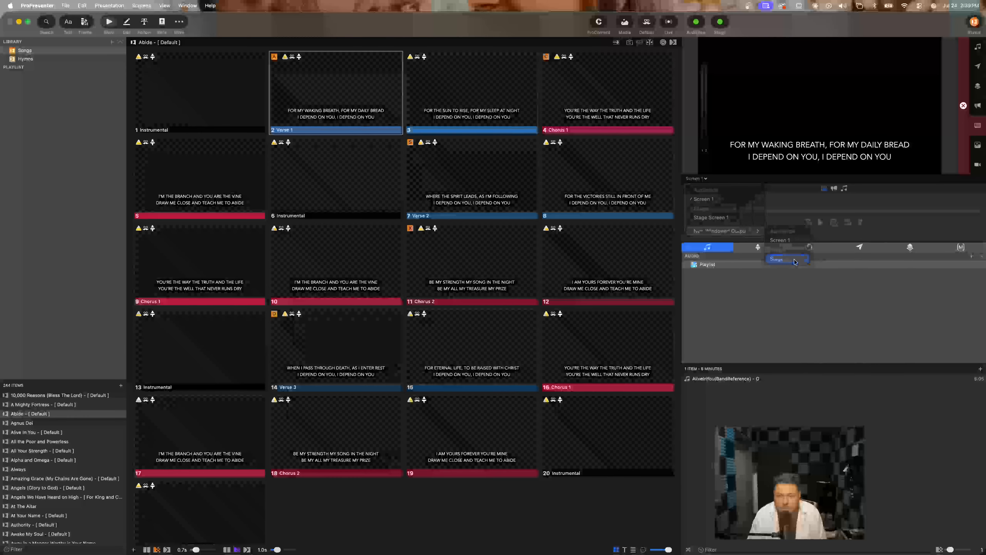
{"action": "left_click", "coordinate": [719, 212]}
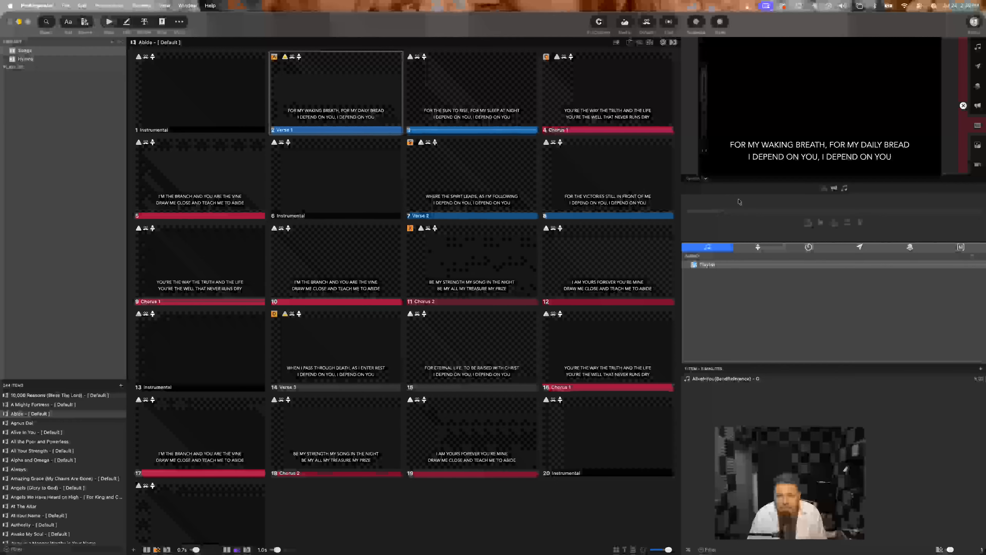
{"action": "key", "text": "ctrl+Up"}
{"action": "left_click", "coordinate": [143, 105]}
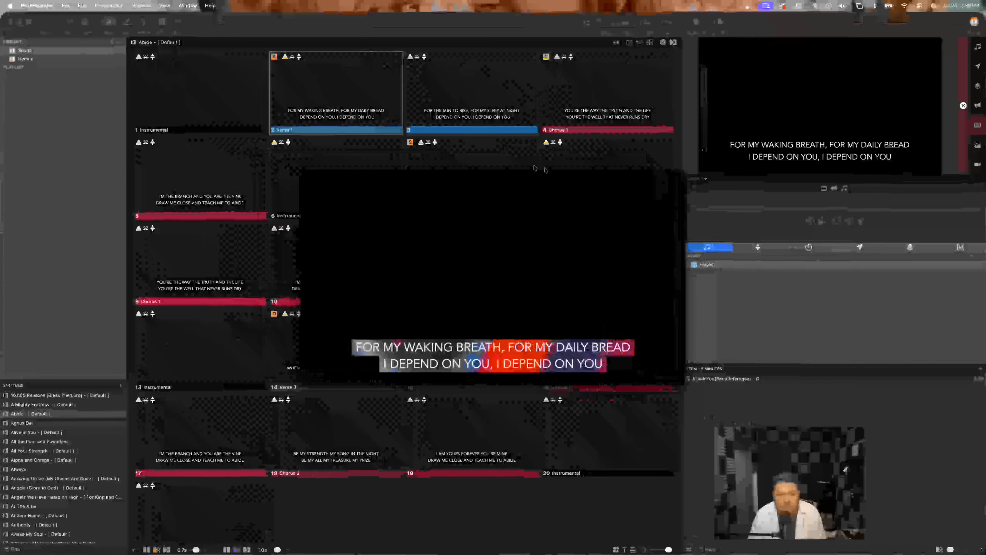
Step: Shrink and reposition the floating Stage Screen 1 window below the preview, and close it before clearing the live slide
{"action": "left_click_drag", "start_coordinate": [520, 177], "coordinate": [771, 225]}
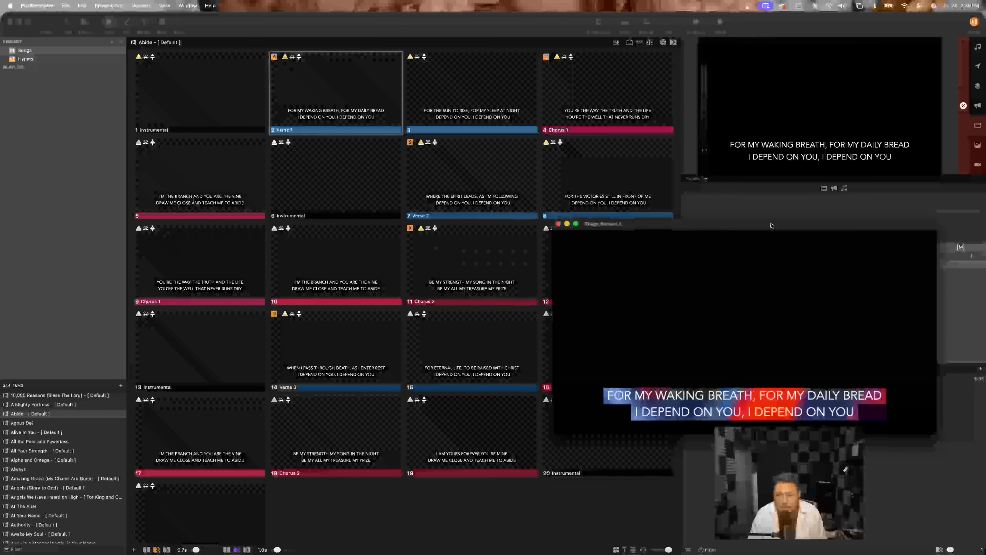
{"action": "left_click_drag", "start_coordinate": [553, 433], "coordinate": [640, 375]}
{"action": "left_click_drag", "start_coordinate": [700, 227], "coordinate": [731, 223]}
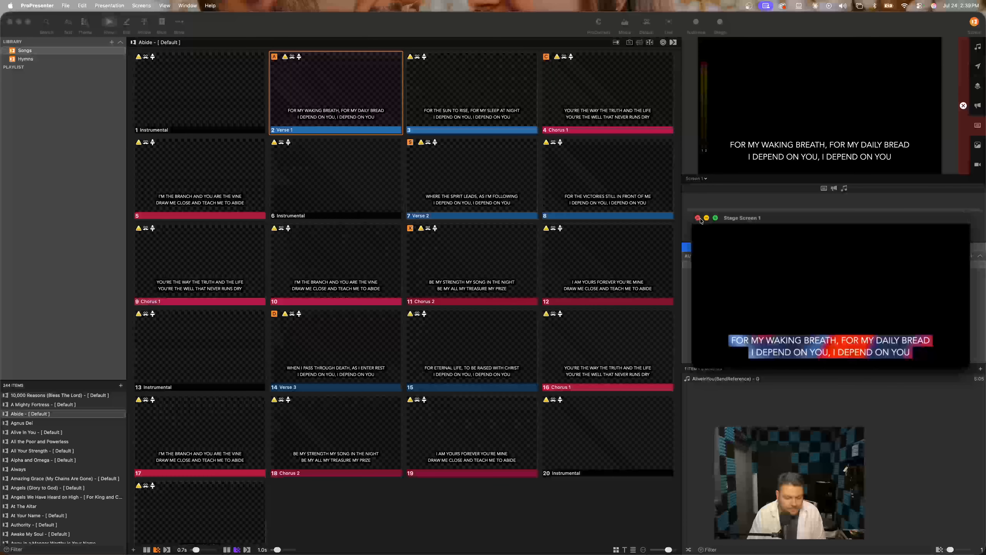
{"action": "left_click", "coordinate": [698, 219]}
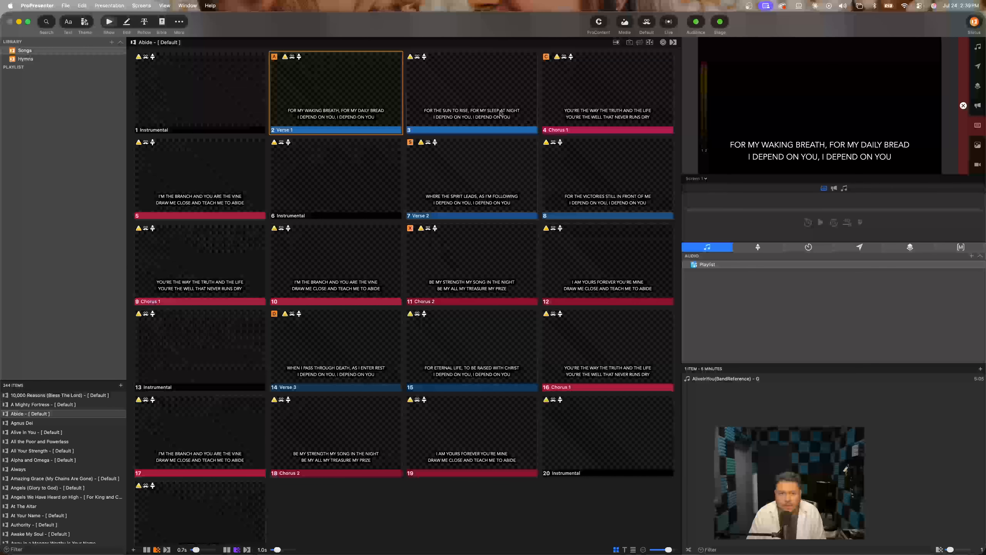
{"action": "left_click", "coordinate": [964, 88]}
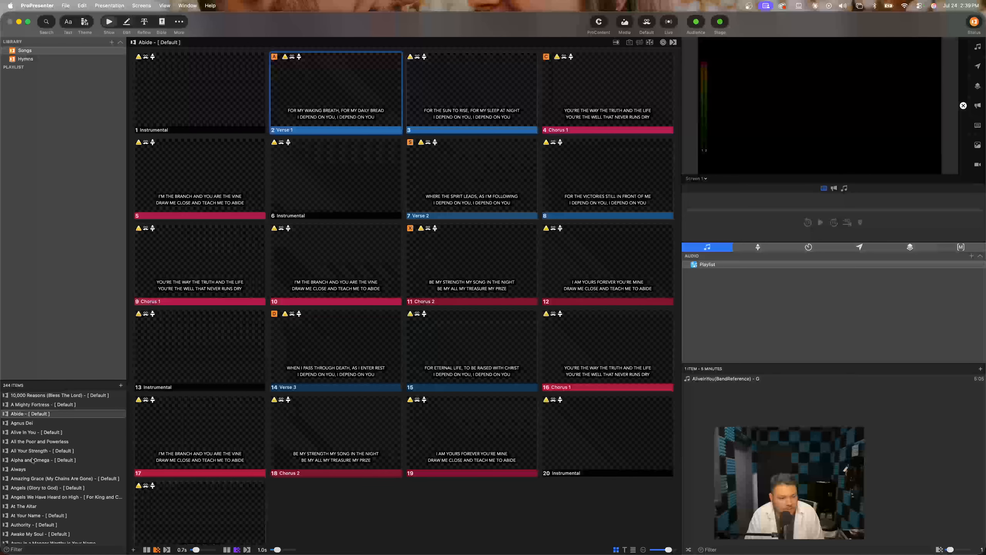
Step: Look over the options for adding libraries, presentations and playlists, and view the songs in the Hymns library
{"action": "left_click", "coordinate": [112, 43]}
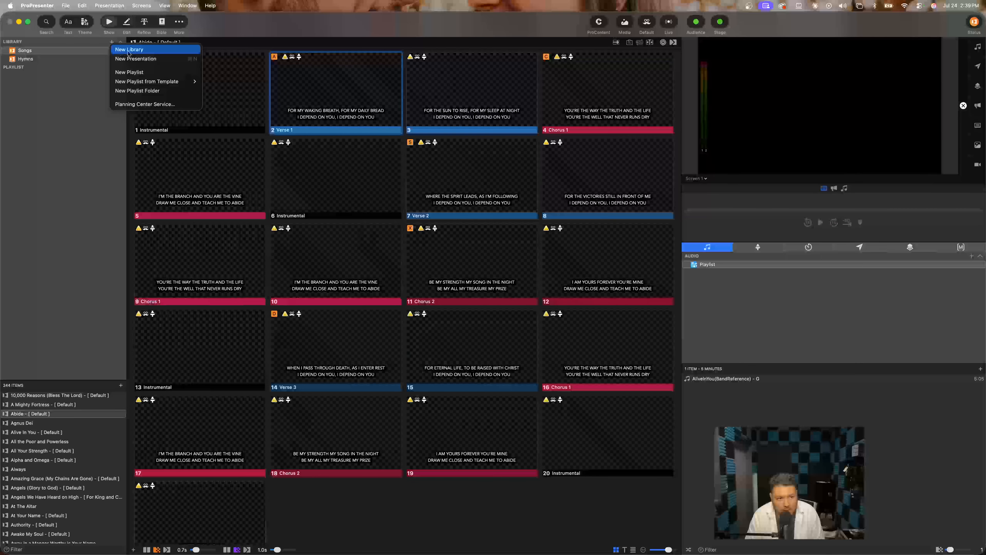
{"action": "left_click", "coordinate": [112, 44]}
{"action": "left_click", "coordinate": [112, 44]}
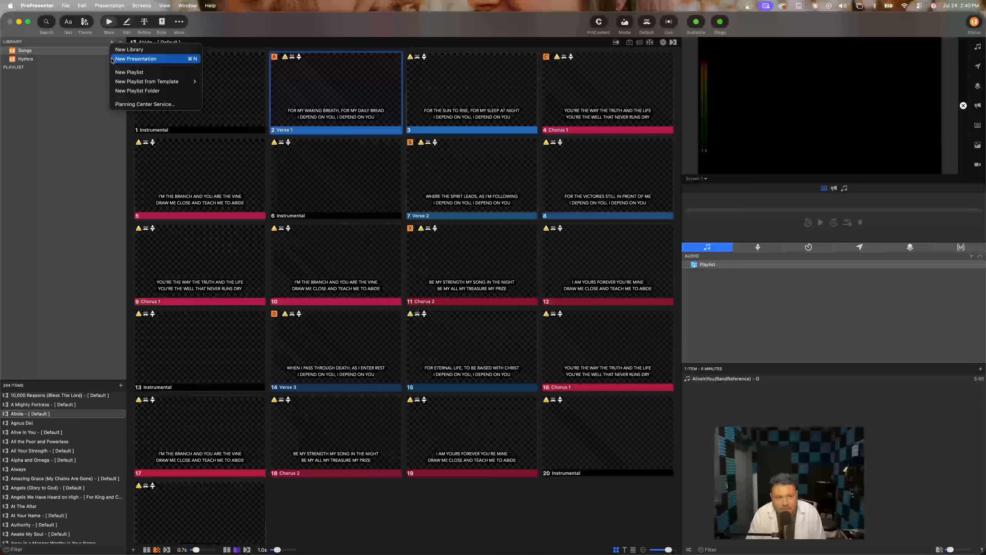
{"action": "left_click", "coordinate": [62, 81]}
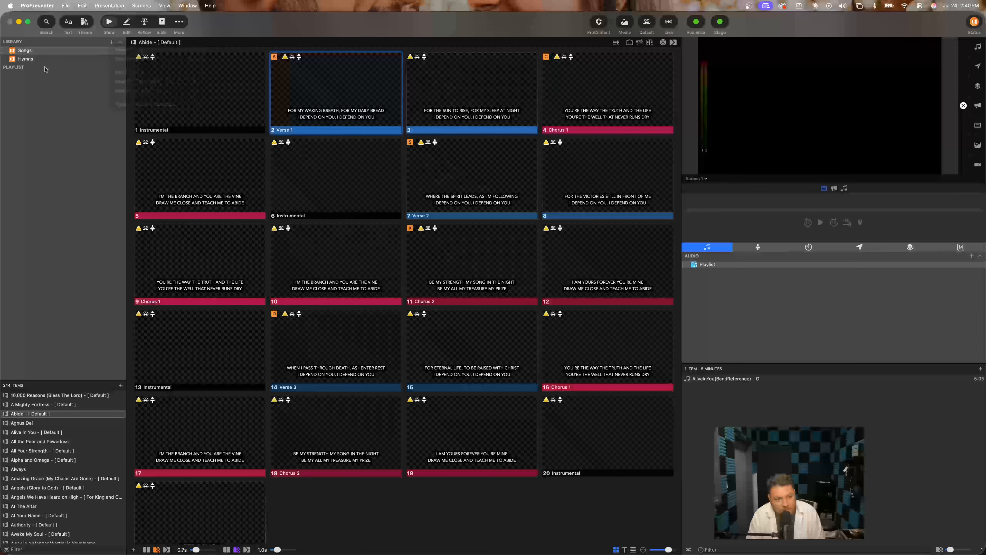
{"action": "left_click", "coordinate": [33, 60]}
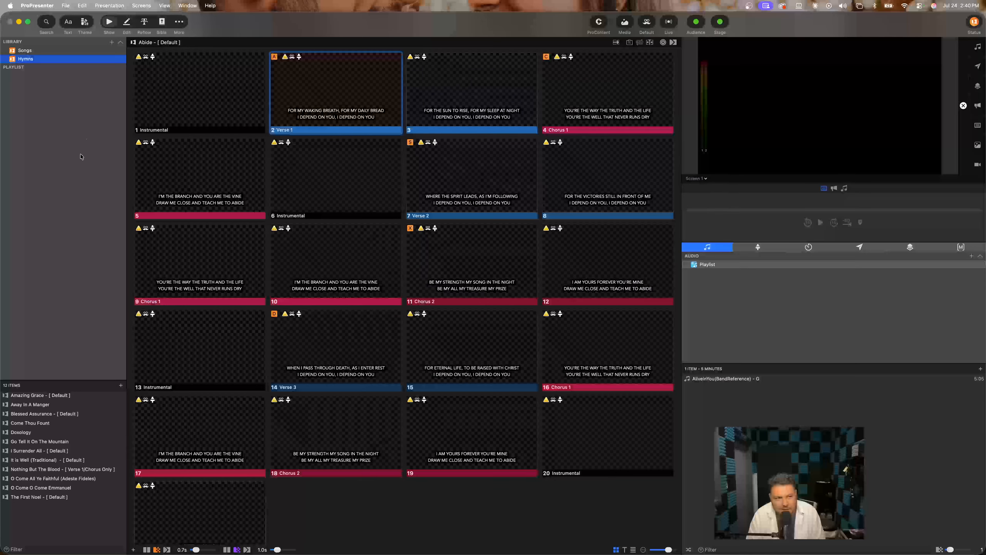
Step: Create a new library named General
{"action": "left_click", "coordinate": [112, 43]}
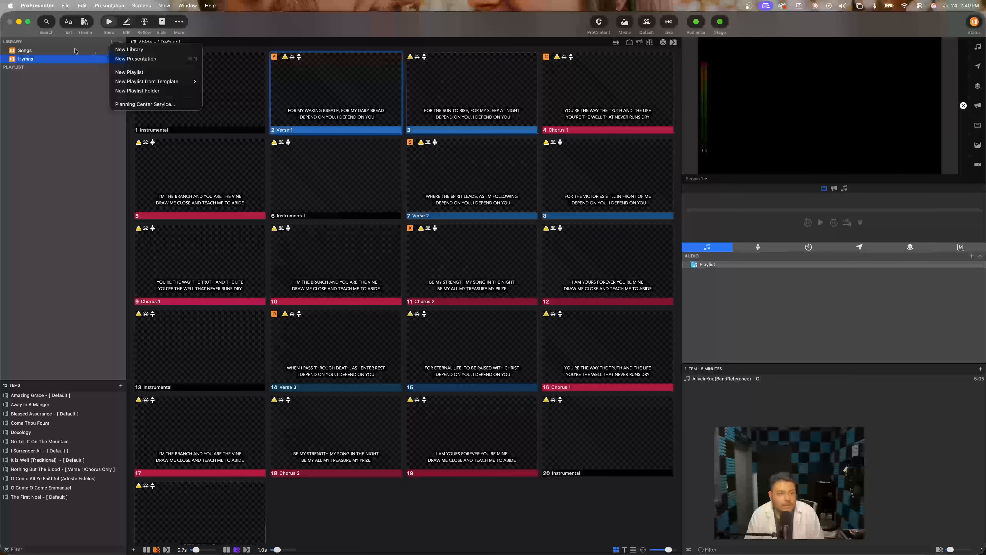
{"action": "left_click", "coordinate": [128, 50]}
{"action": "type", "text": "G"}
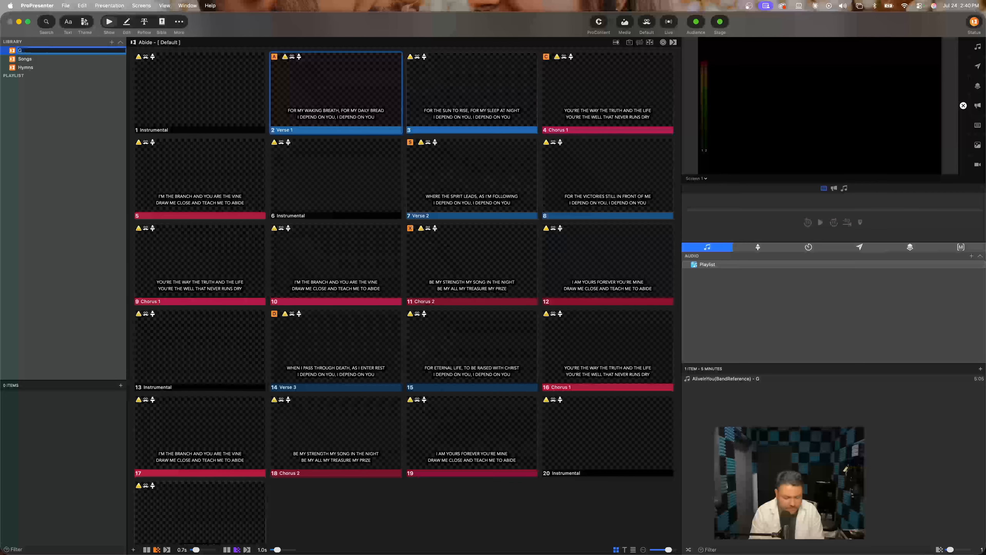
{"action": "type", "text": "eeeral"}
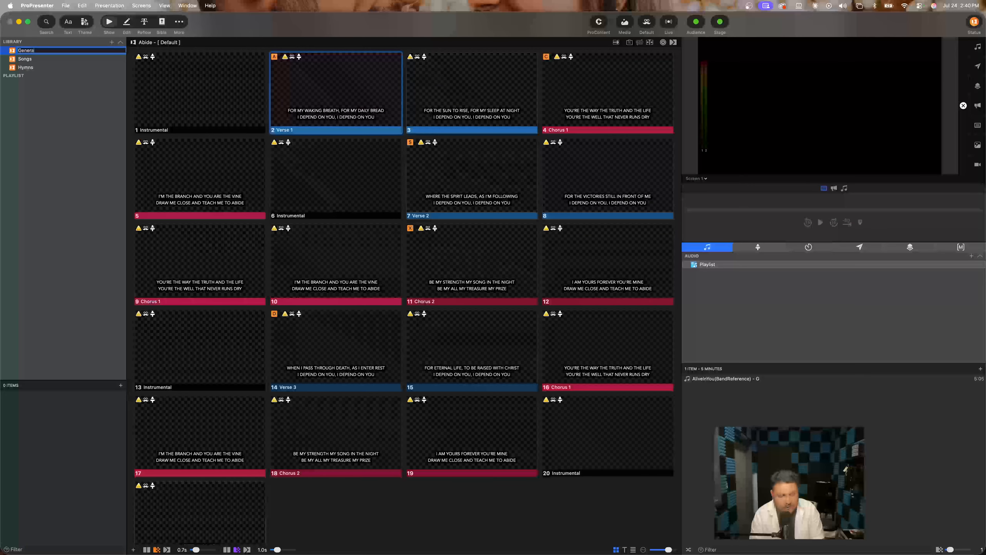
{"action": "key", "text": "Return"}
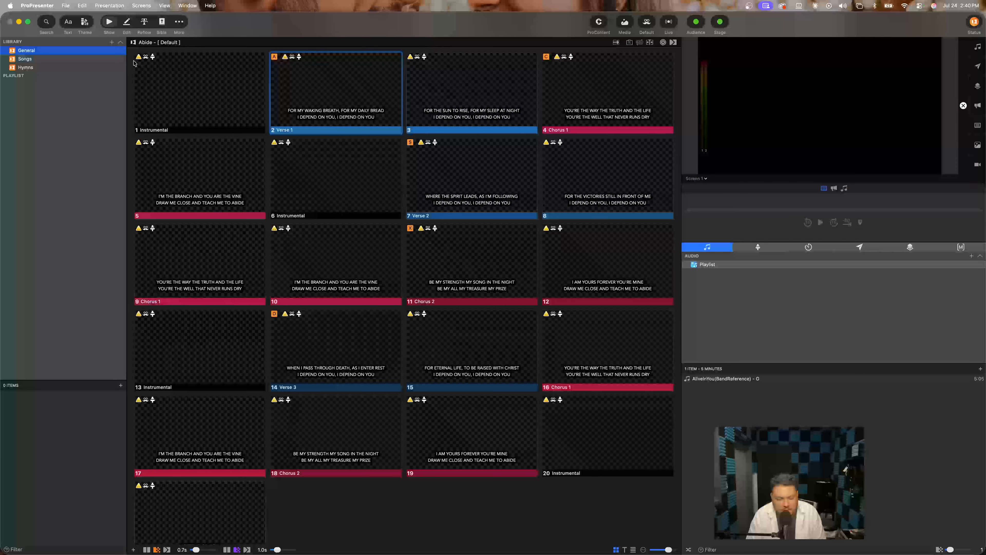
Step: Create a new 1920 x 1080 presentation named Amazing Grace in the Songs library, without assigning it to a playlist
{"action": "left_click", "coordinate": [79, 59]}
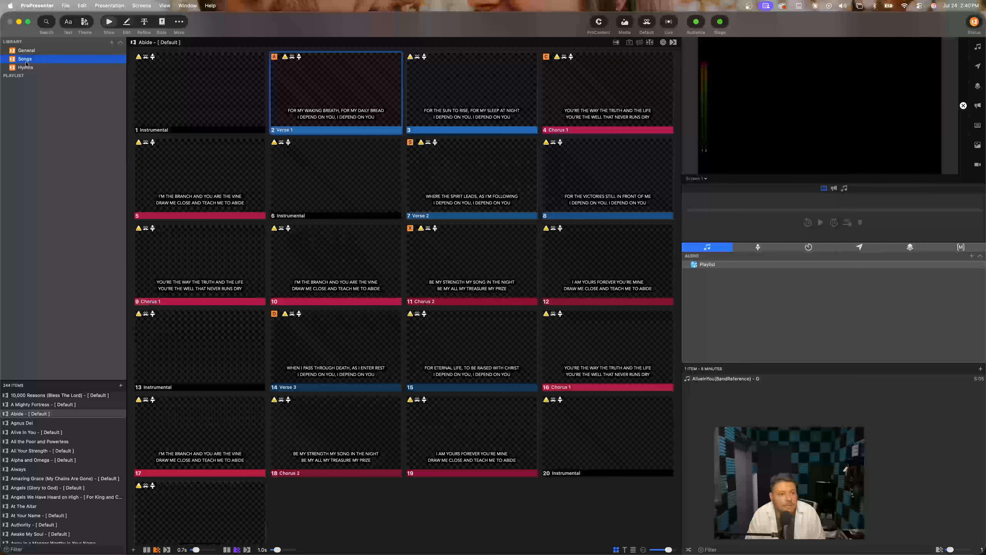
{"action": "scroll", "coordinate": [71, 478], "scroll_direction": "down", "scroll_amount": 3}
{"action": "scroll", "coordinate": [71, 478], "scroll_direction": "up", "scroll_amount": 3}
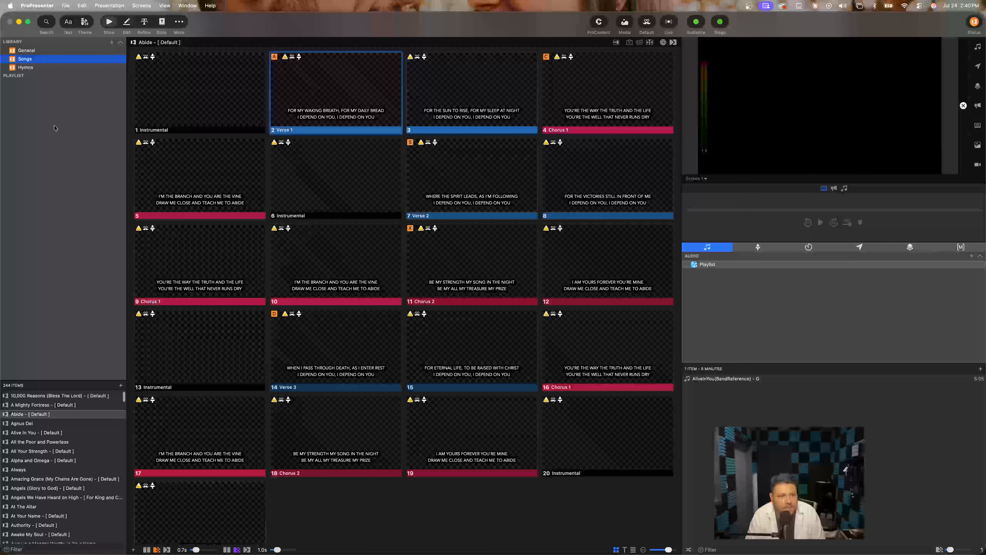
{"action": "left_click", "coordinate": [111, 42]}
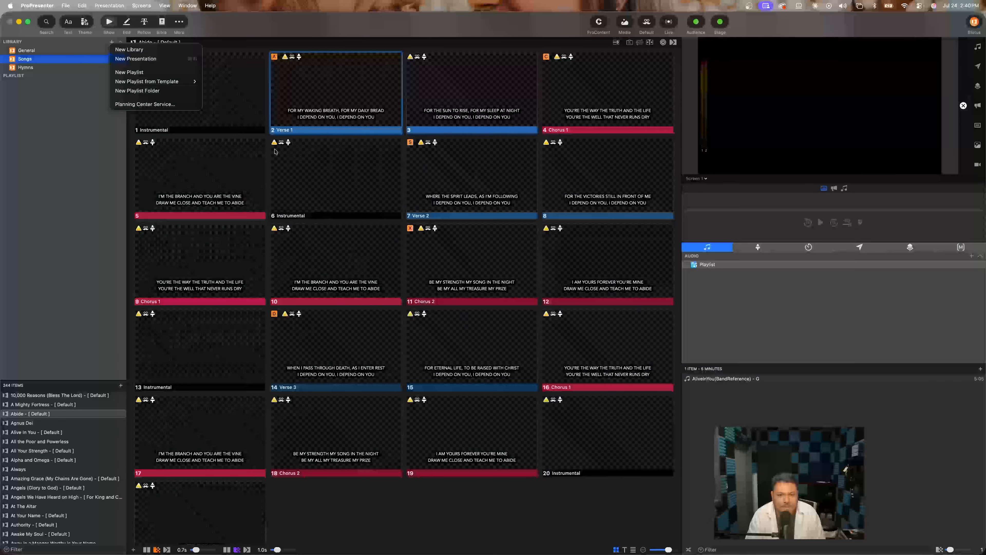
{"action": "left_click", "coordinate": [238, 94]}
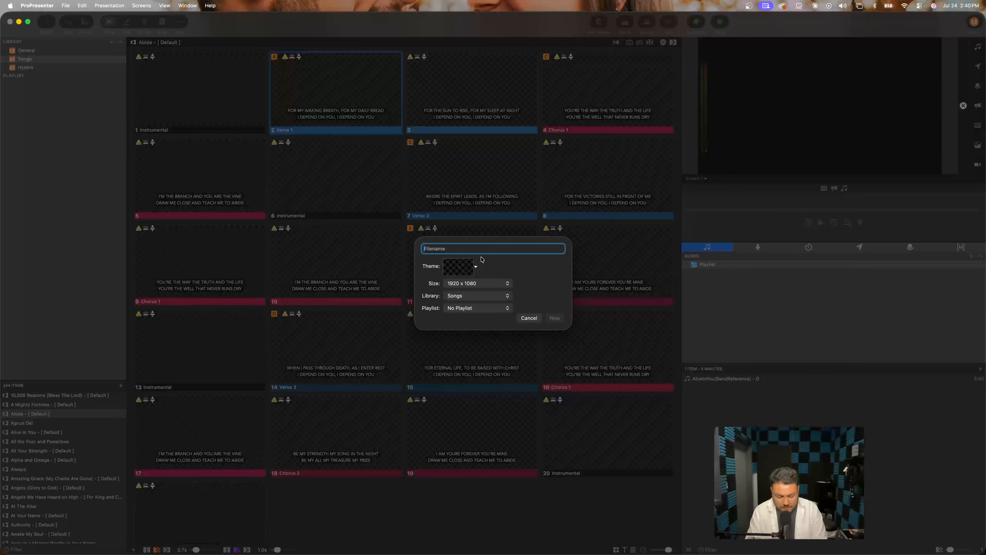
{"action": "type", "text": "Amazi"}
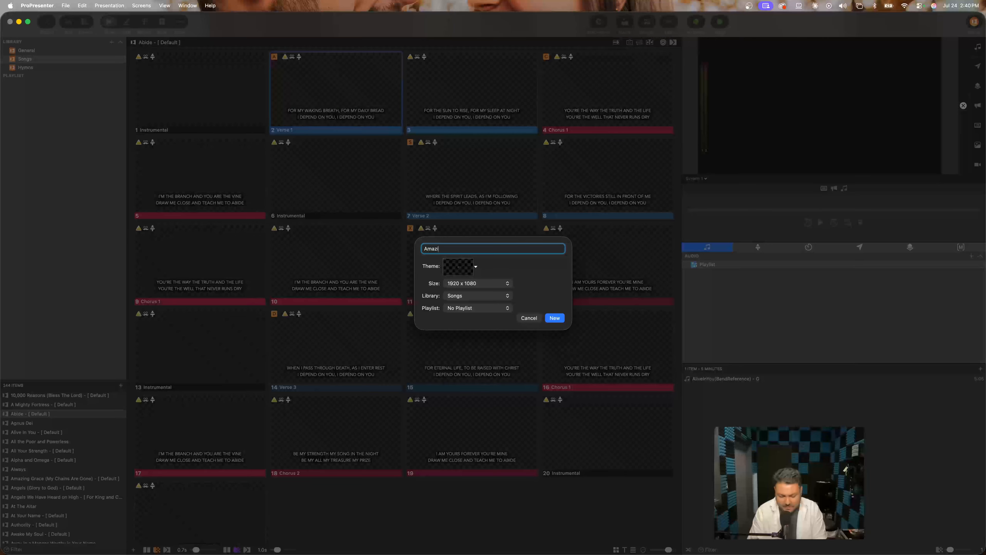
{"action": "type", "text": "ng "}
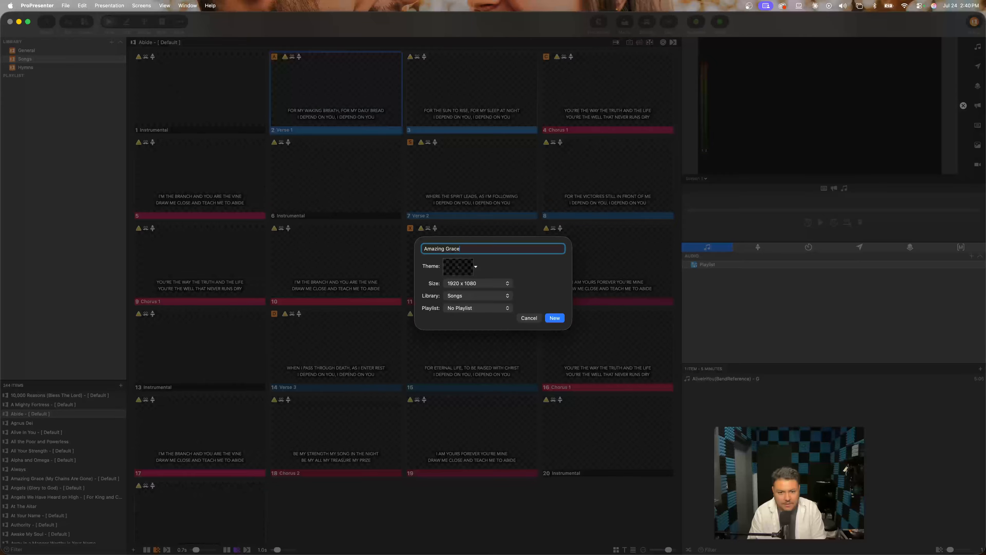
{"action": "type", "text": "Grace"}
{"action": "key", "text": "Return"}
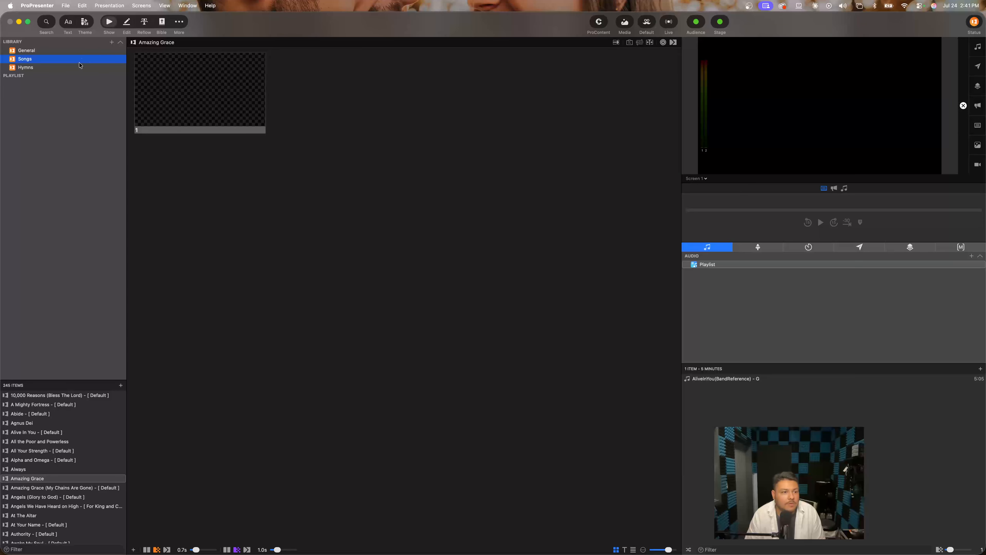
Step: Create a new playlist named Weekend July 25&26th
{"action": "left_click", "coordinate": [111, 42]}
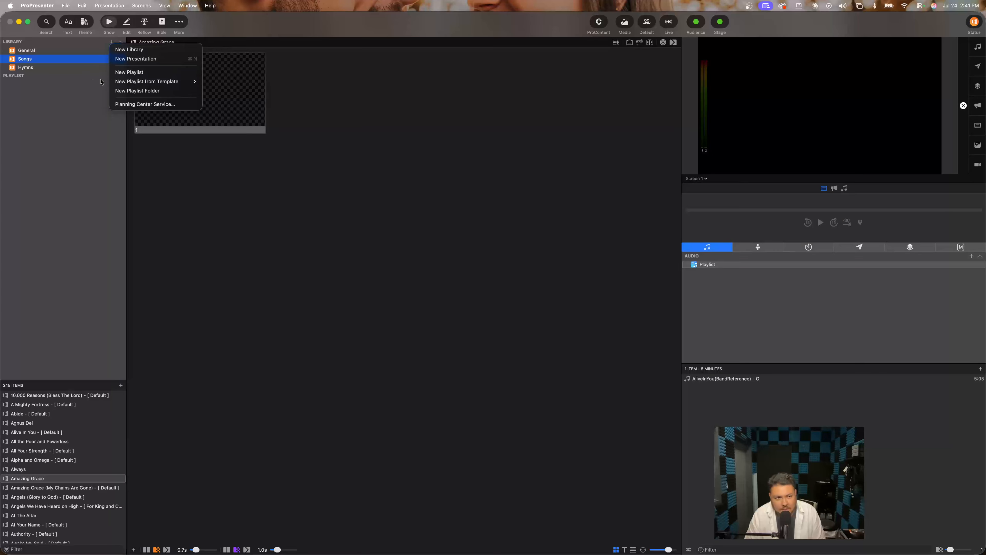
{"action": "left_click", "coordinate": [136, 73]}
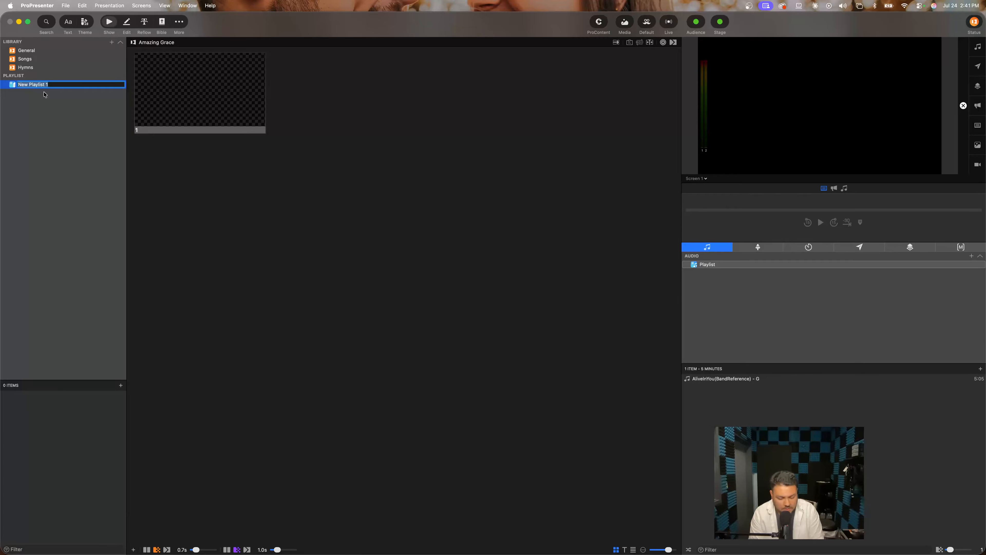
{"action": "type", "text": "W"}
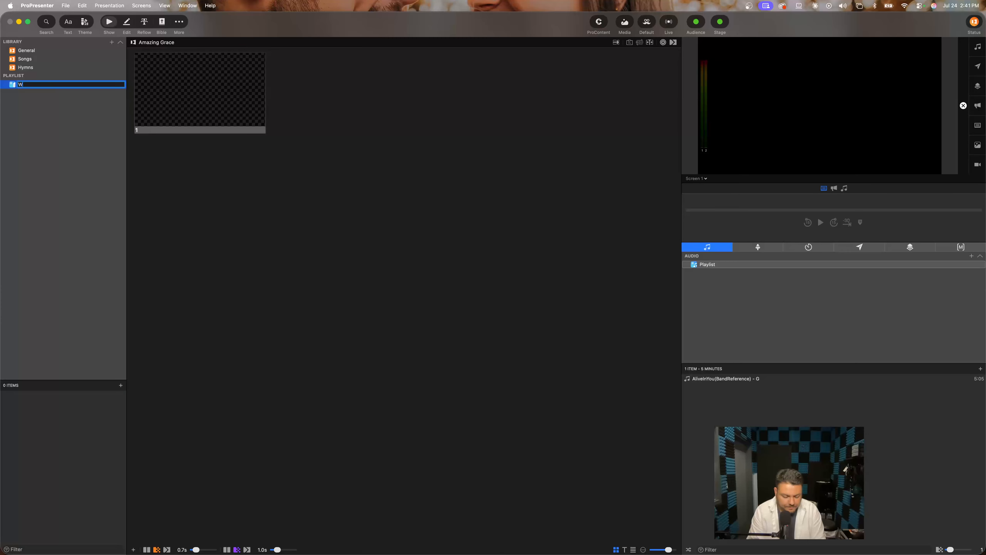
{"action": "type", "text": "eend"}
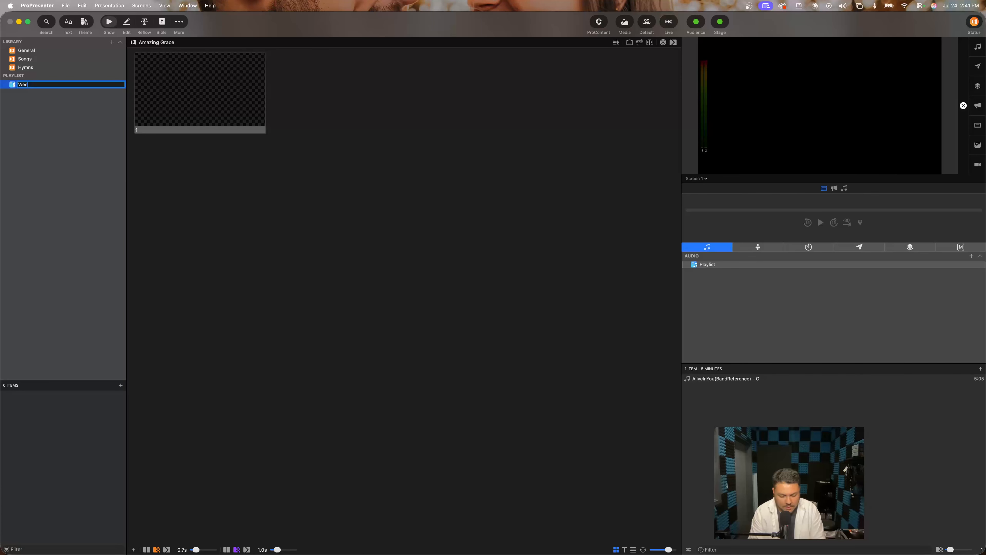
{"action": "type", "text": "kend"}
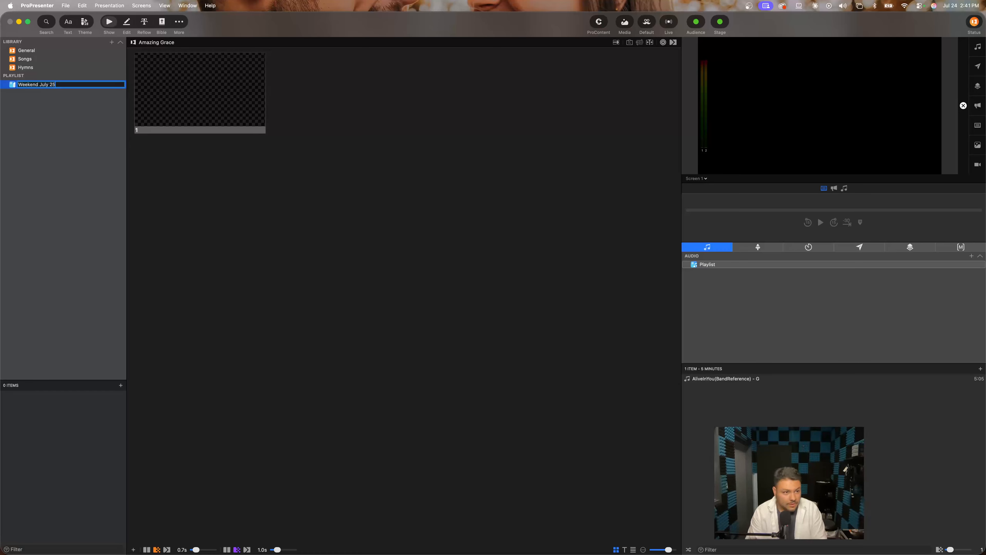
{"action": "type", "text": "July 25&26th"}
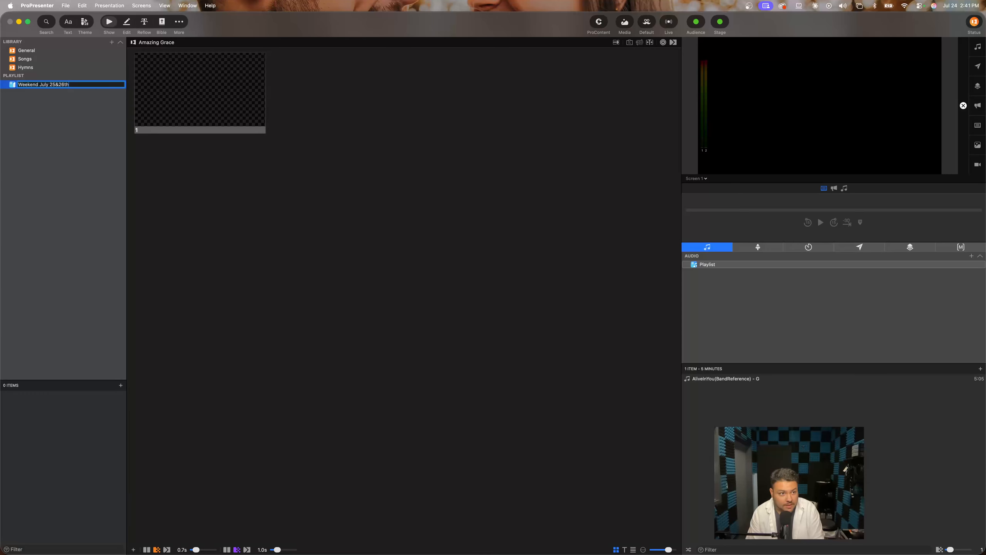
{"action": "key", "text": "Return"}
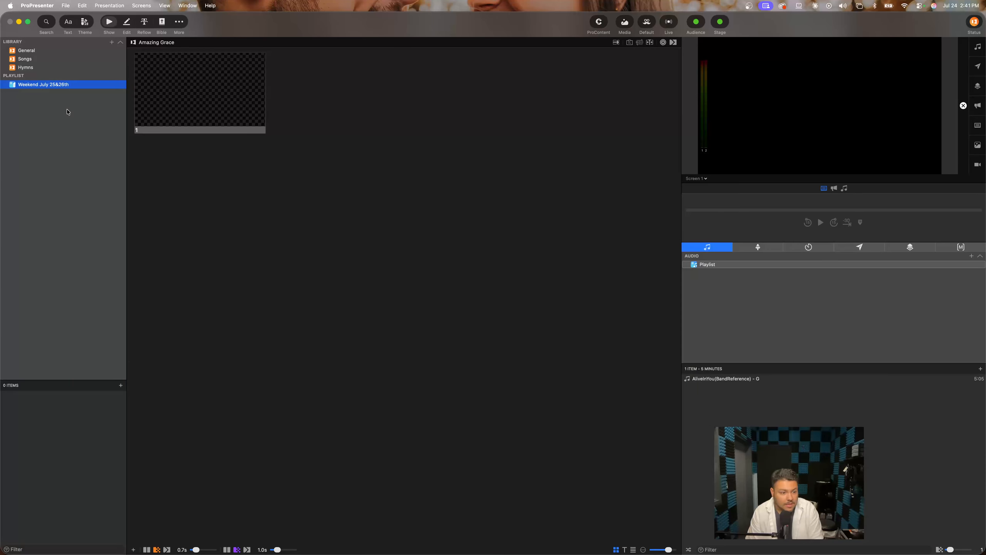
Step: Look over the options for adding items to the empty weekend playlist, and show the songs in the Songs library
{"action": "left_click", "coordinate": [121, 386]}
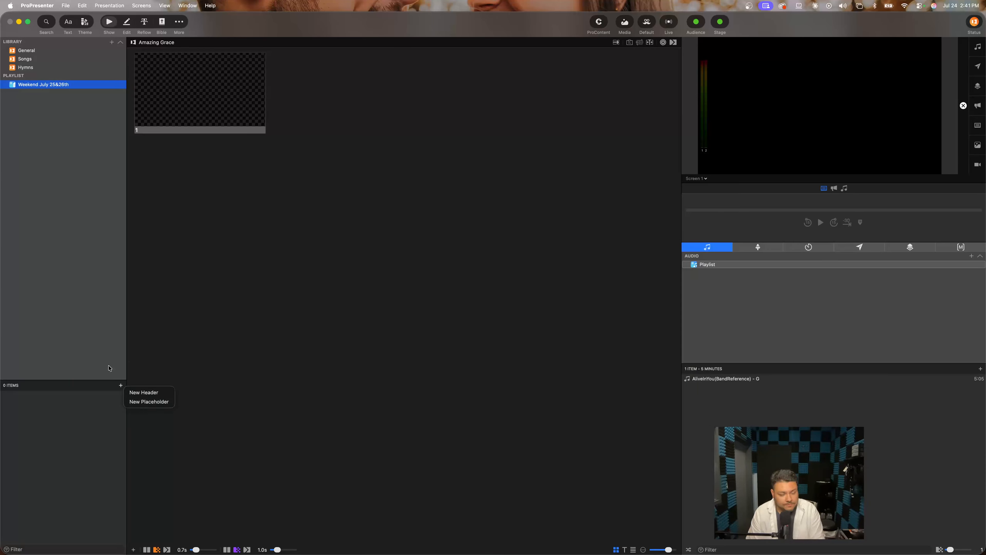
{"action": "left_click", "coordinate": [109, 367]}
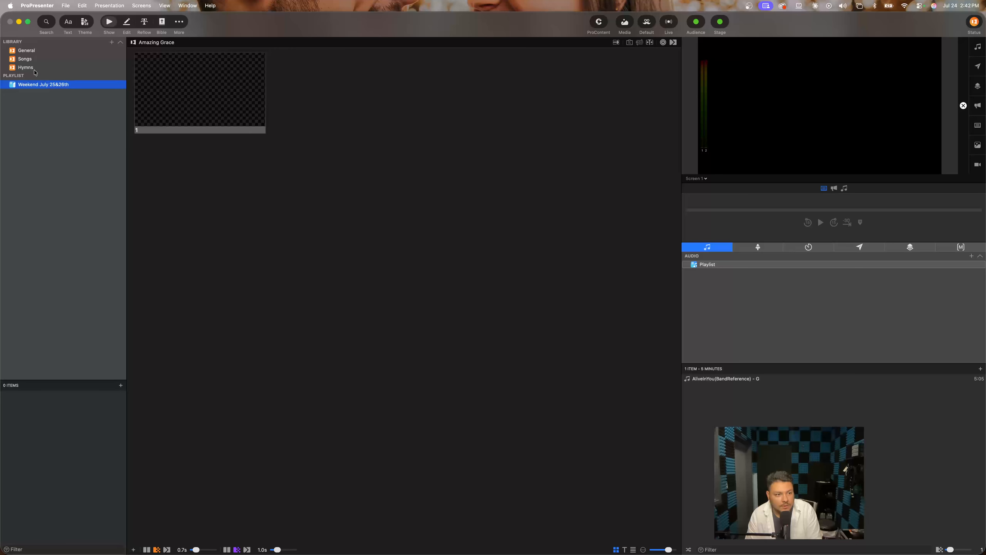
{"action": "left_click", "coordinate": [26, 59]}
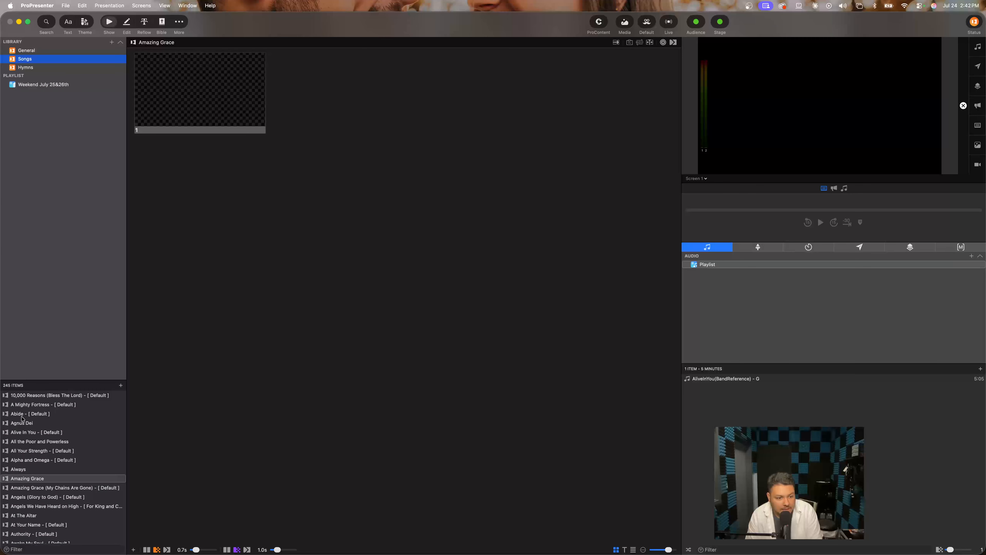